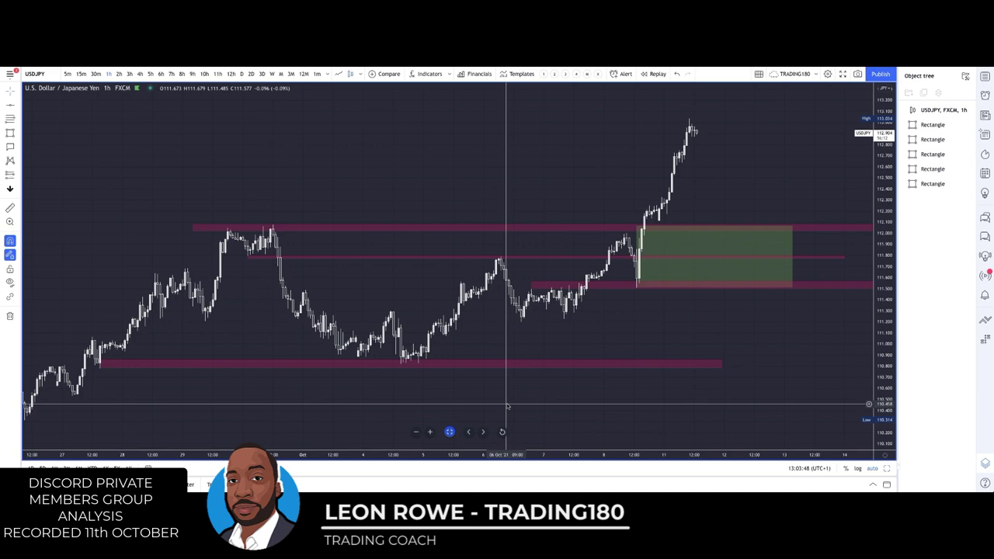
Open and dismiss the chart's context menu, then scroll the chart right
right_click(684, 315)
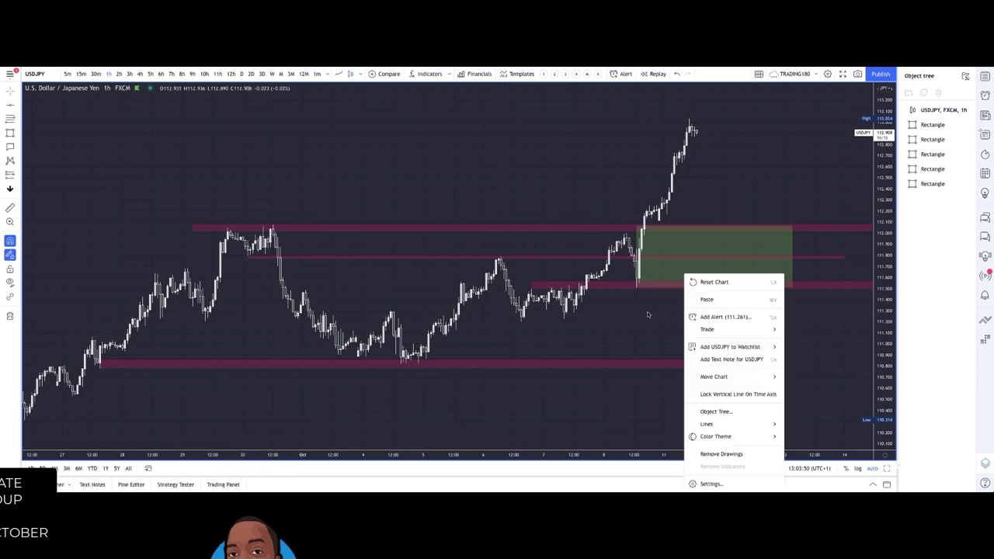
click(271, 158)
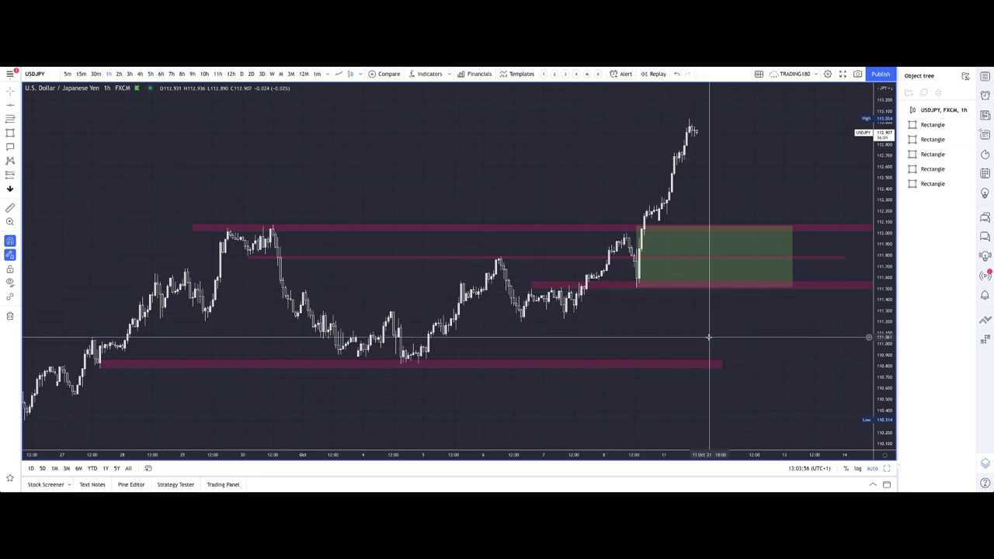
scroll(708, 337, right, 5)
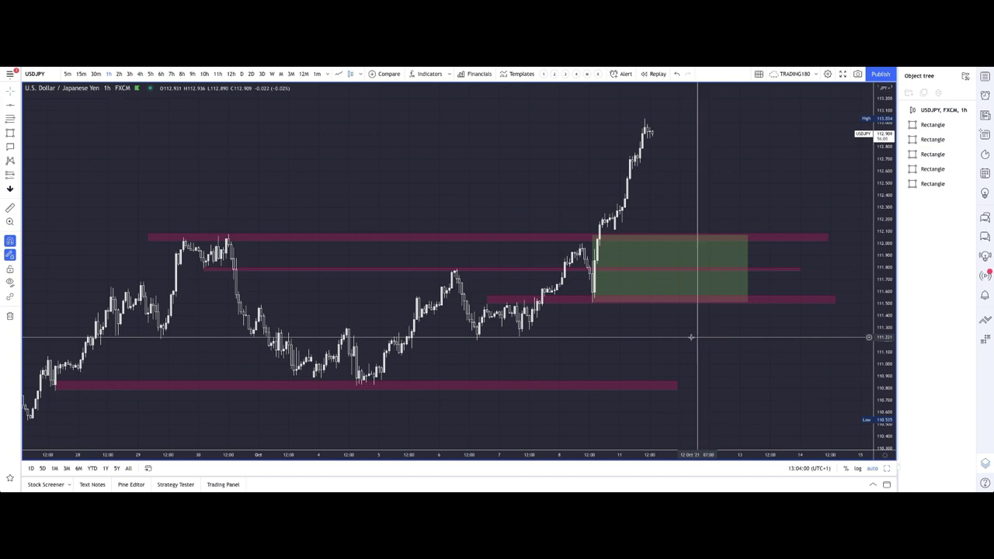
Select the freehand Brush drawing tool from the shapes list
click(19, 133)
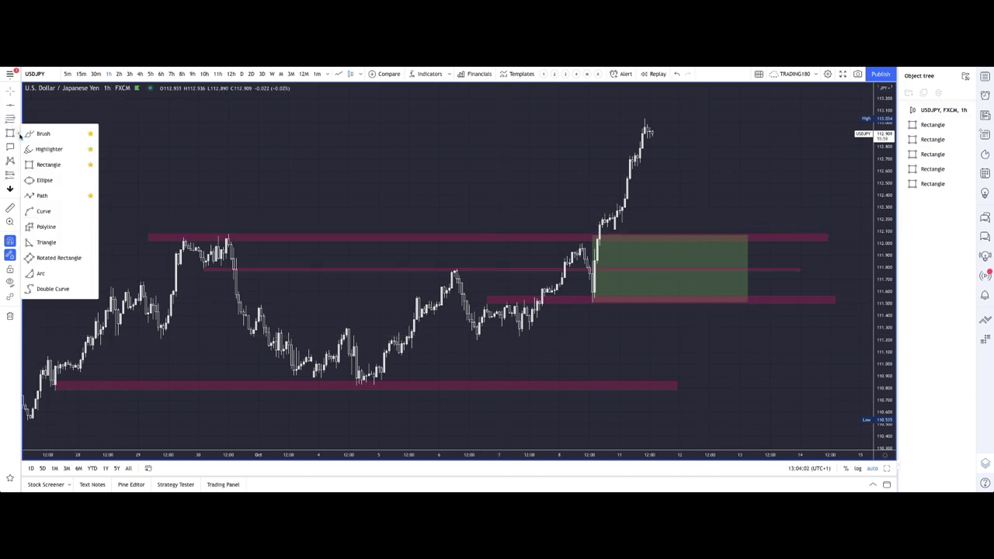
click(39, 134)
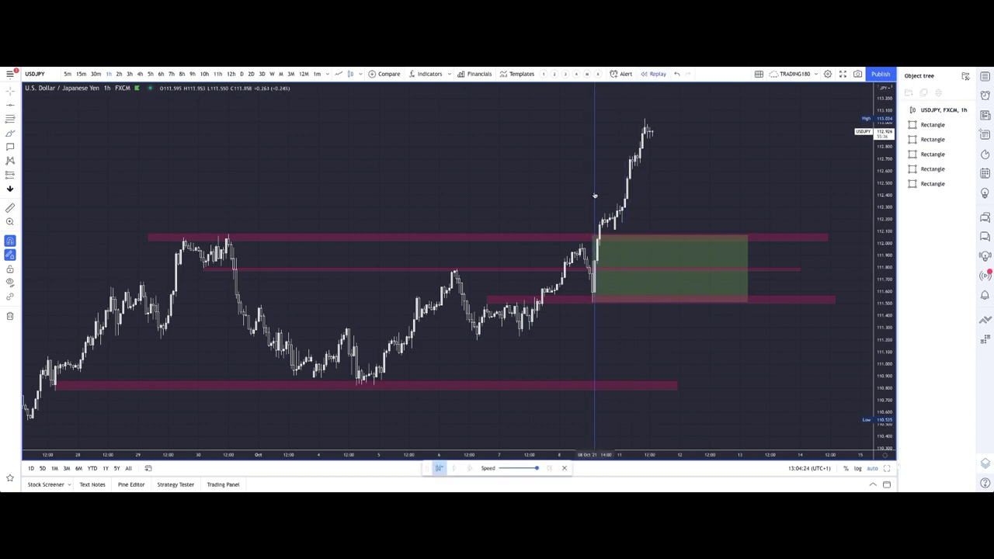
scroll(594, 193, left, 5)
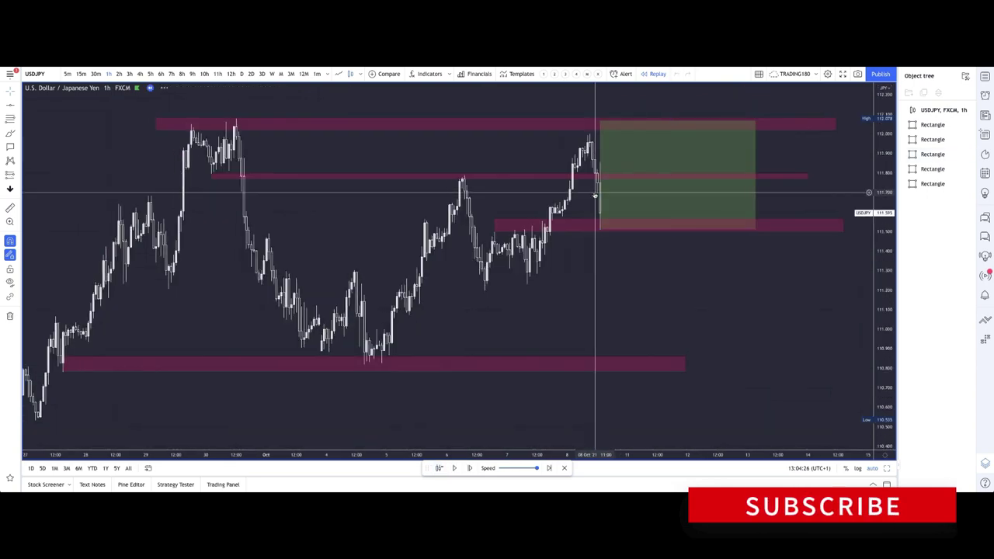
scroll(595, 194, up, 3)
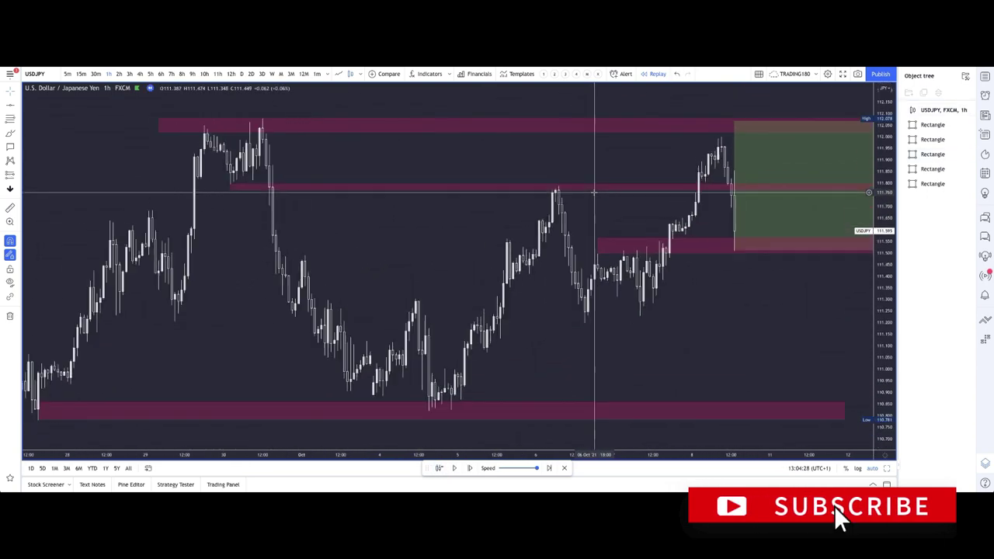
Delete the green demand box and zoom the USDJPY chart out
right_click(734, 194)
click(728, 163)
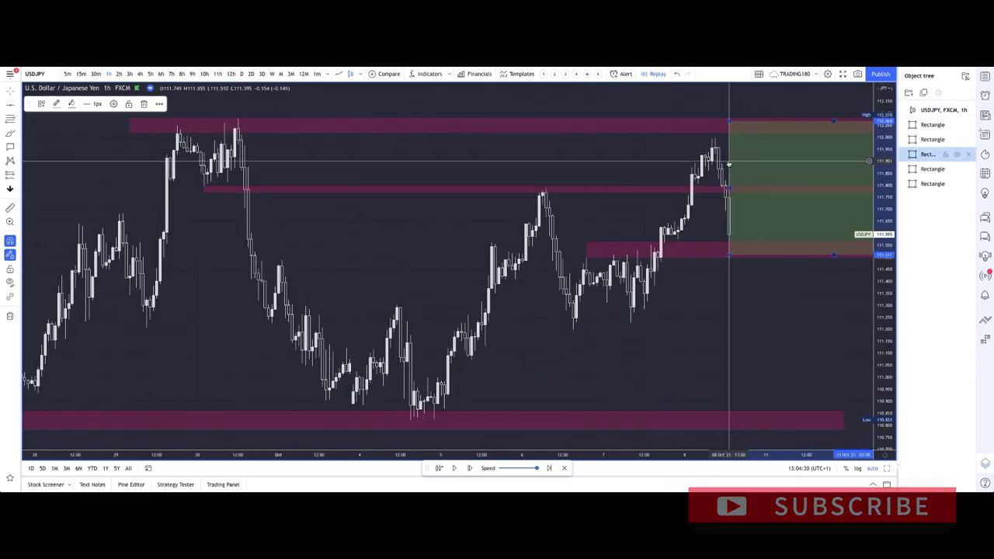
key(Delete)
scroll(707, 188, down, 4)
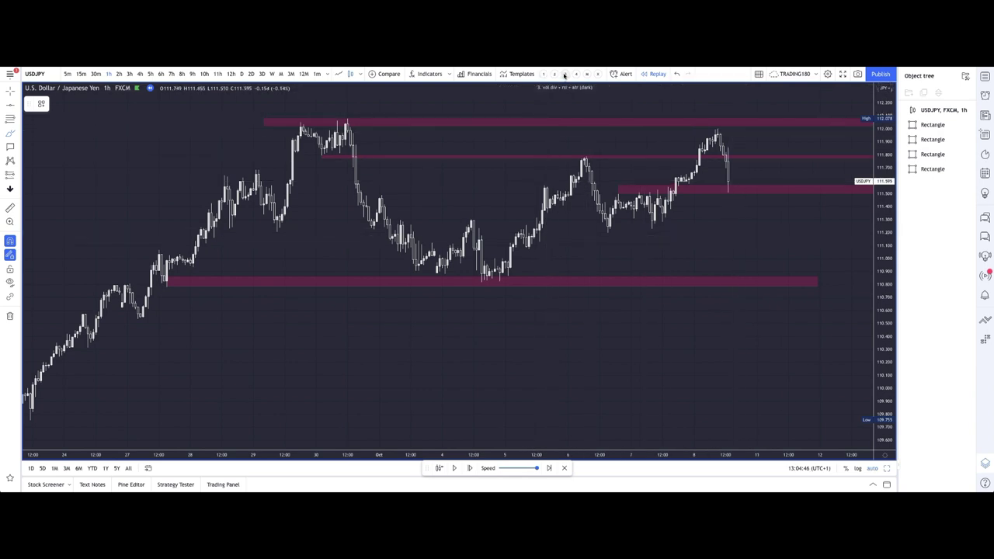
Apply the '3. vol div + rsi + atr (dark)' template and begin the 19+K brush note
click(565, 74)
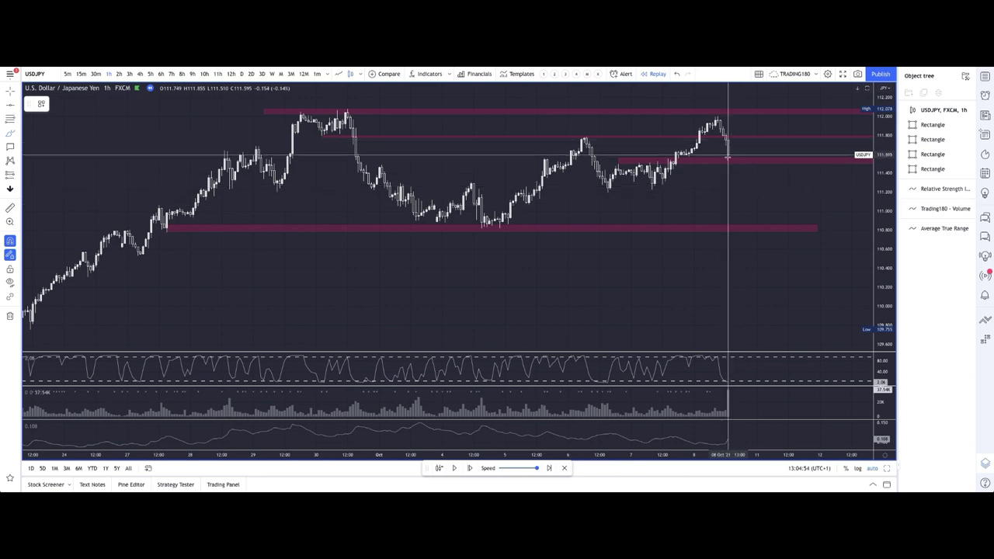
scroll(727, 157, up, 5)
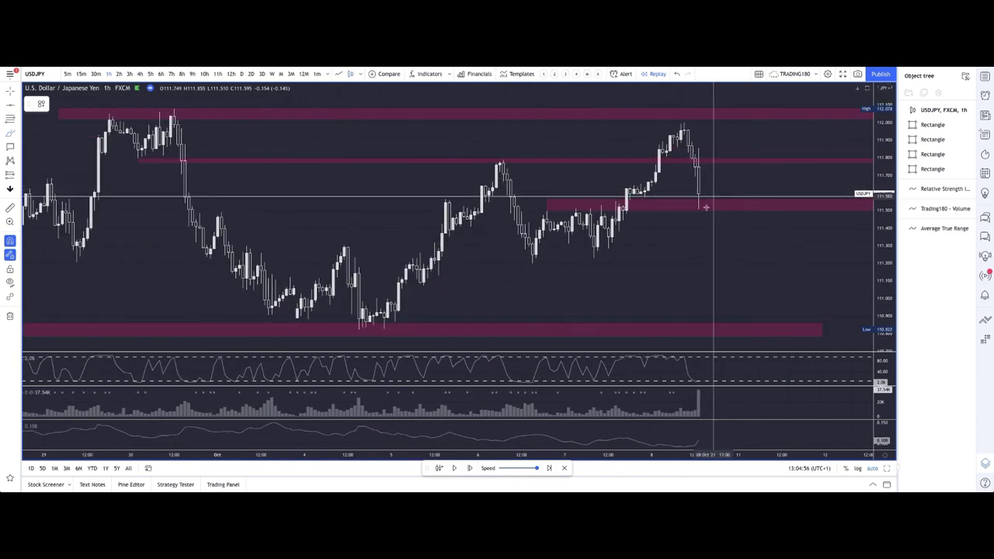
mouse_move(662, 222)
mouse_down()
mouse_move(662, 242)
mouse_move(666, 227)
mouse_move(690, 250)
mouse_move(721, 250)
mouse_move(739, 223)
mouse_move(746, 250)
mouse_move(743, 235)
mouse_move(776, 250)
mouse_up()
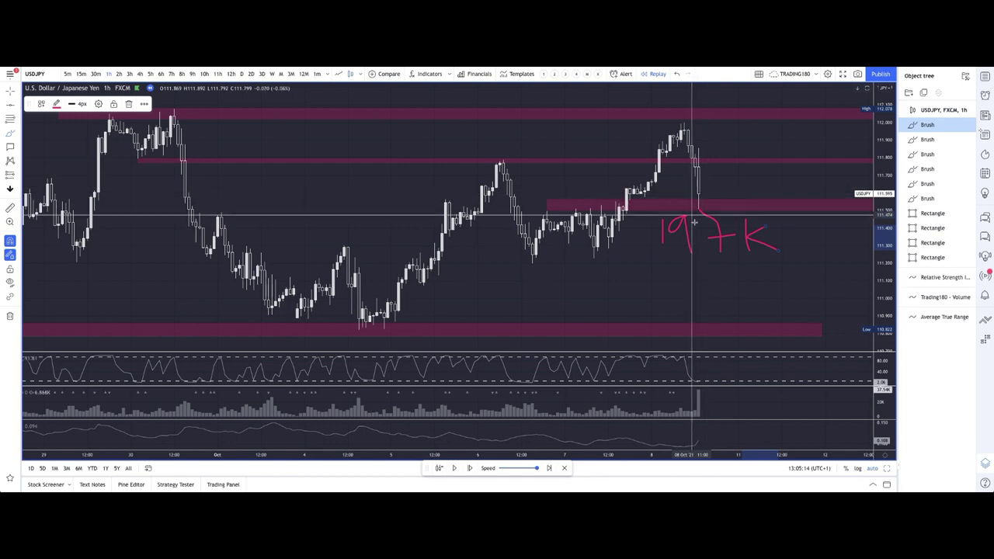
Circle the recent high and the earlier peak, then underline the 19+K note in pink
scroll(692, 159, down, 2)
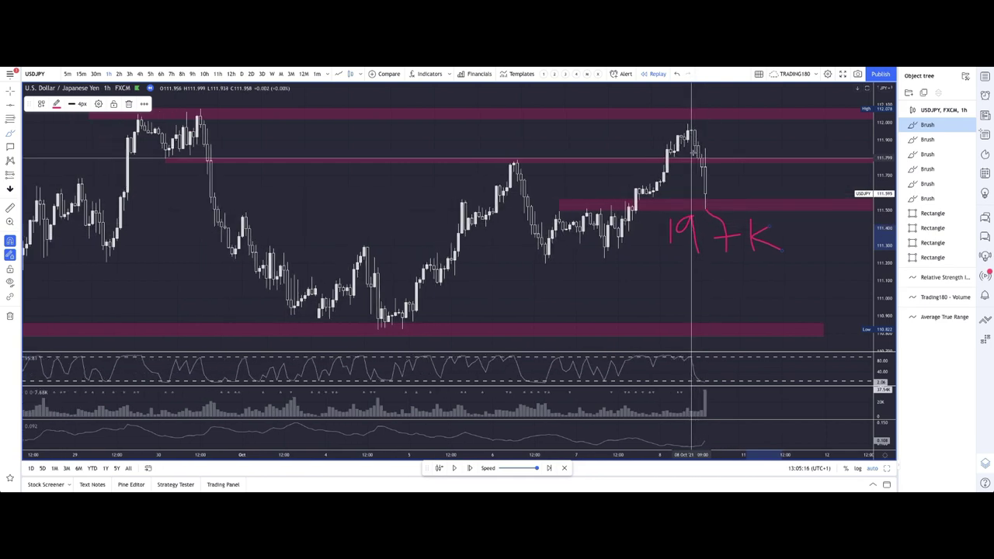
mouse_move(713, 103)
mouse_down()
mouse_move(696, 124)
mouse_move(712, 133)
mouse_move(716, 107)
mouse_up()
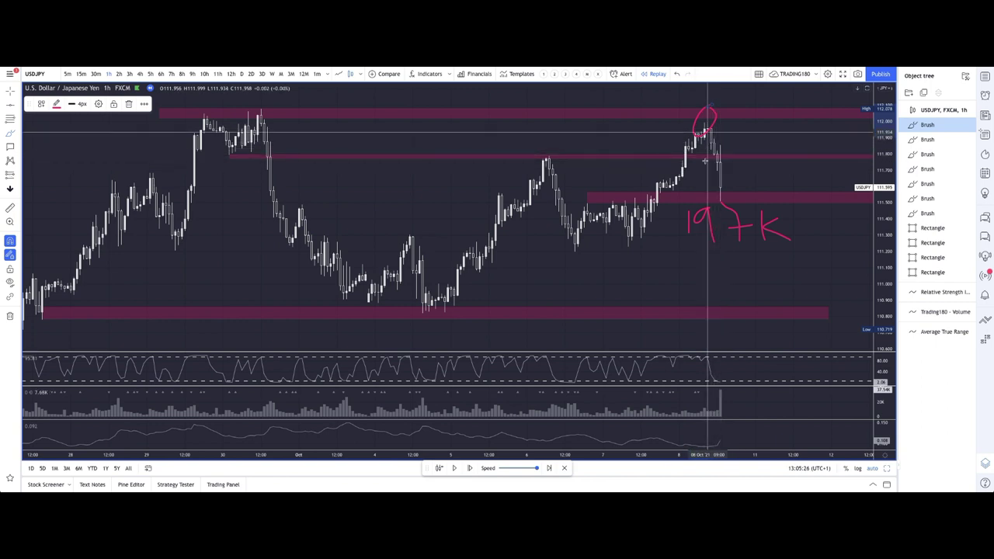
drag(546, 149, 544, 153)
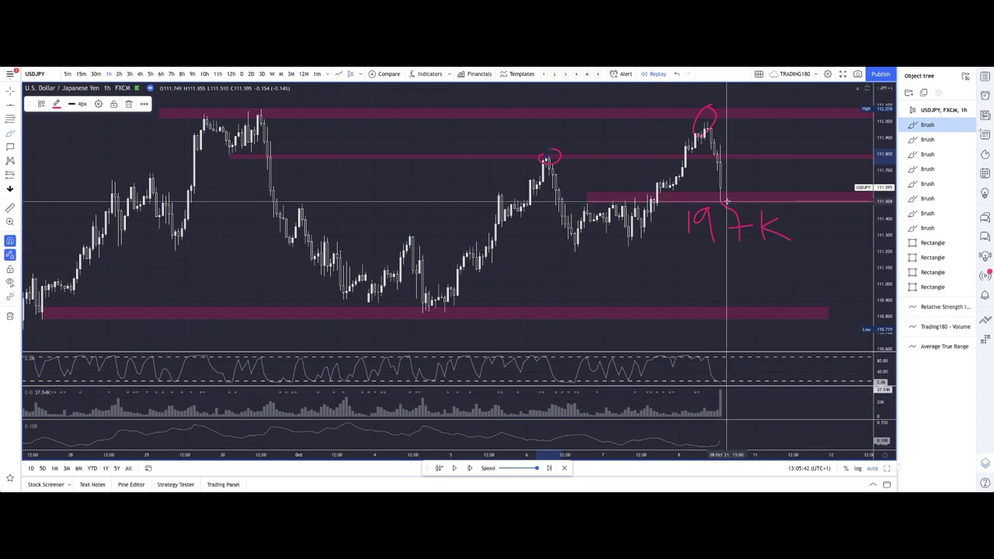
drag(718, 254, 680, 254)
drag(761, 253, 790, 253)
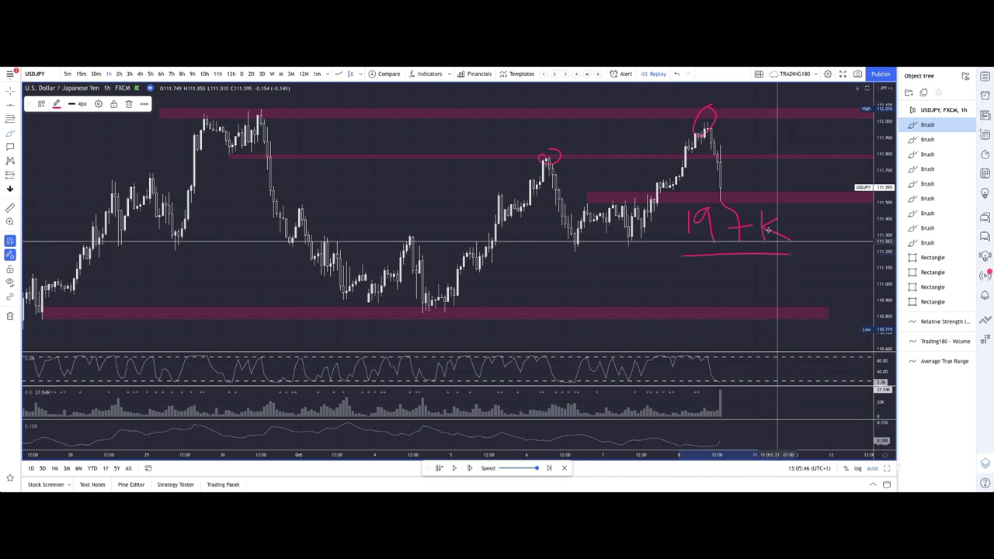
Step the replay one bar and draw a pink C above the 19+K note
click(470, 468)
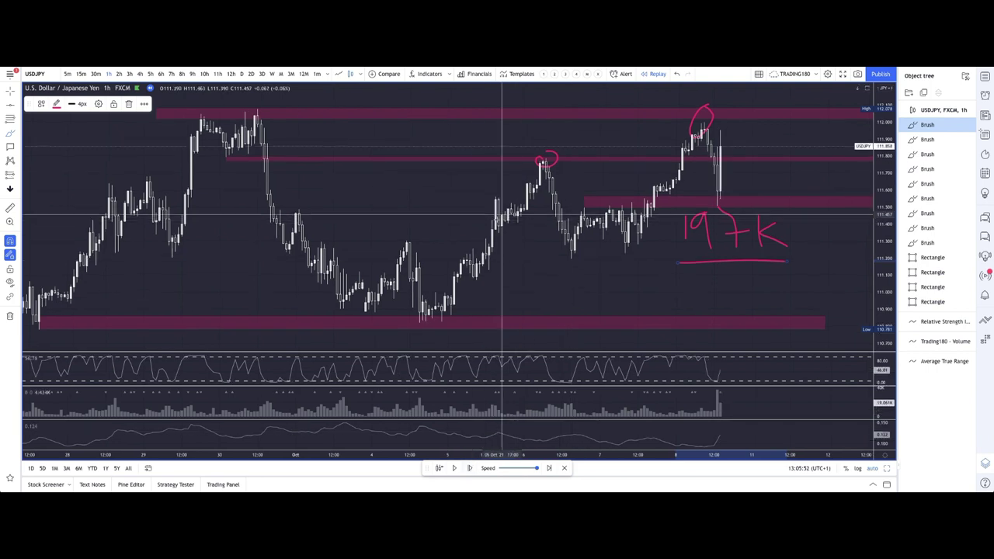
click(13, 135)
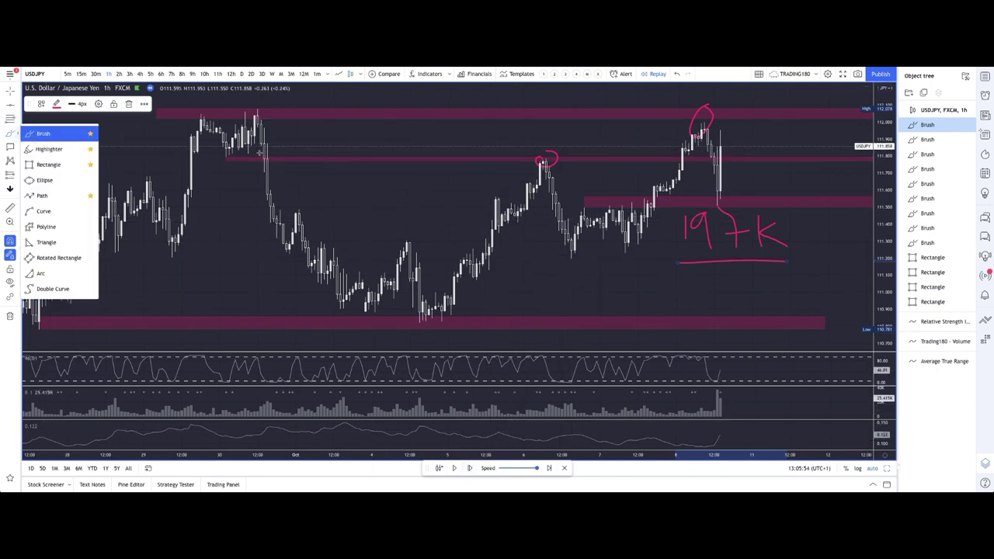
mouse_move(755, 173)
mouse_down()
mouse_move(732, 187)
mouse_move(759, 191)
mouse_up()
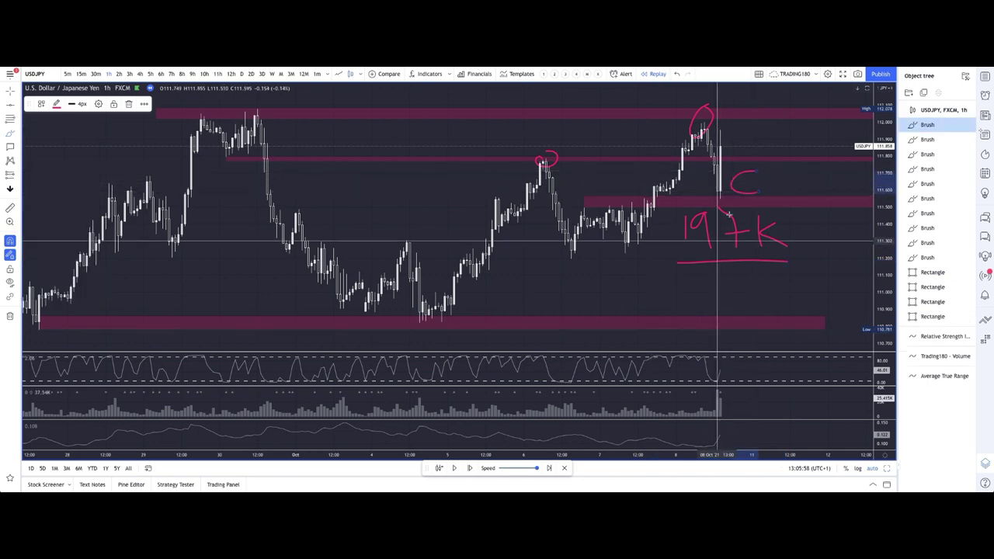
Advance the replay 13 bars until price rises above the top zone
click(469, 468)
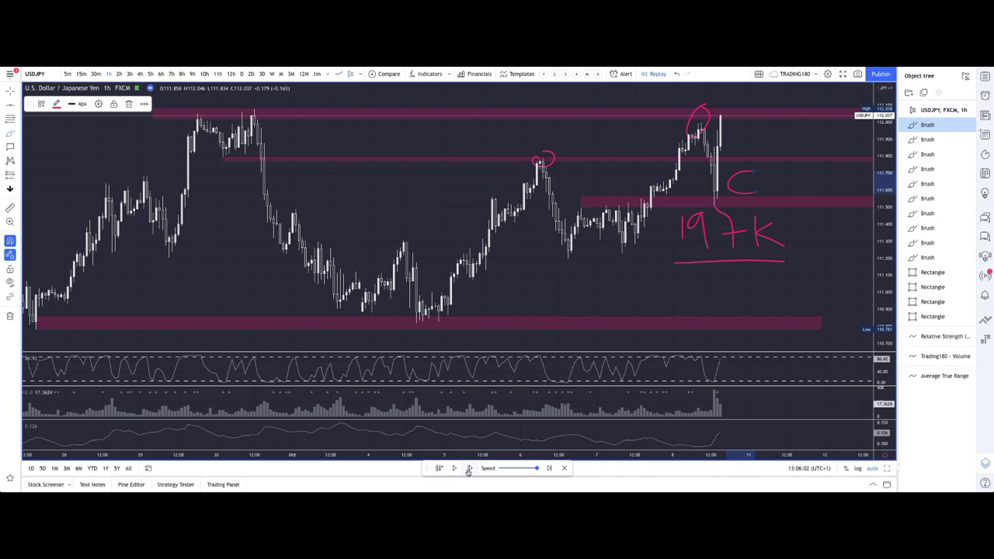
click(468, 470)
click(468, 471)
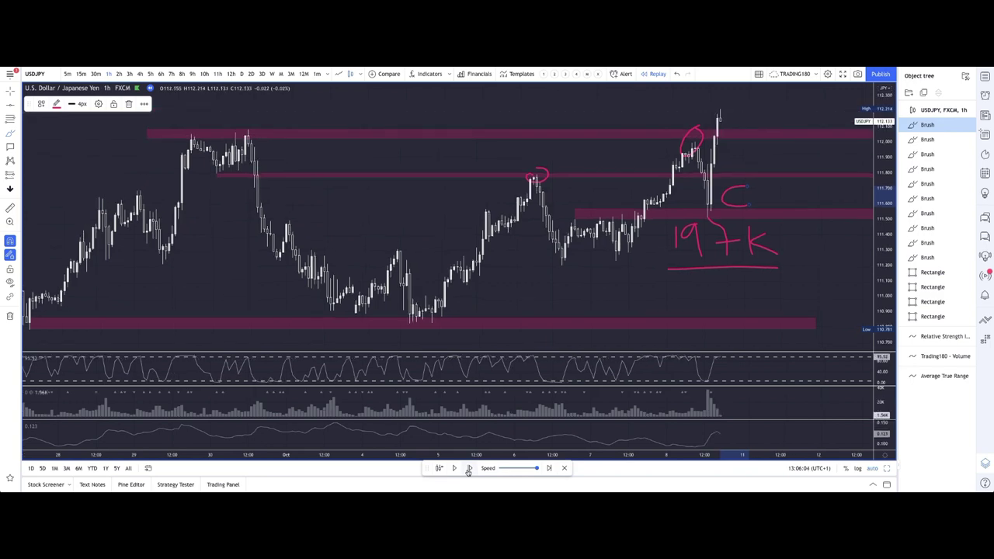
click(468, 470)
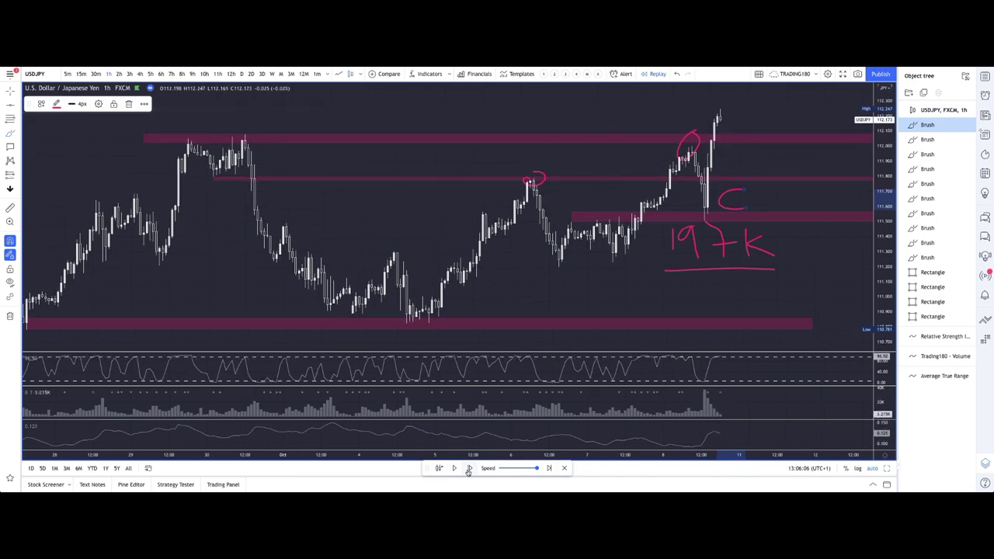
click(468, 470)
click(468, 471)
click(468, 470)
click(468, 471)
click(468, 470)
click(468, 470)
click(468, 471)
click(468, 470)
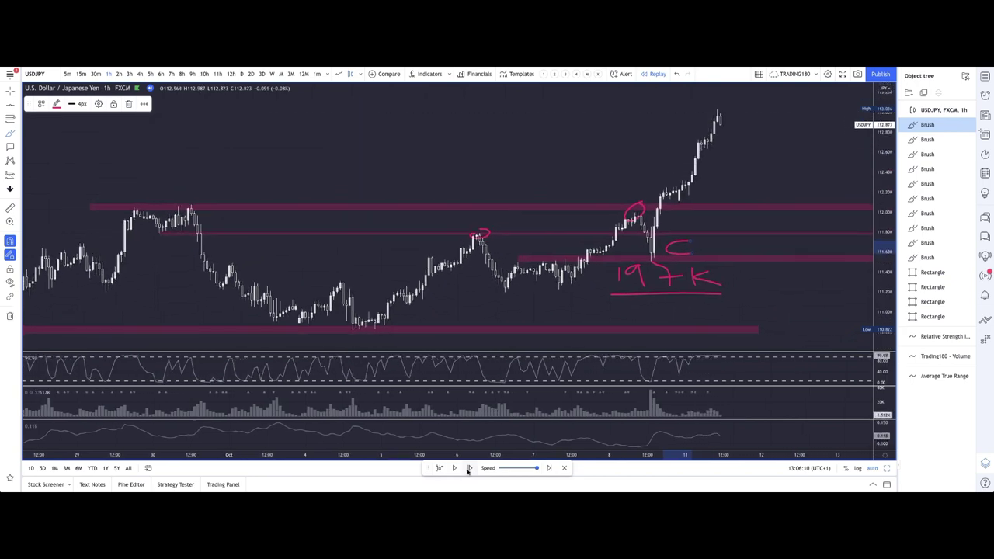
click(468, 470)
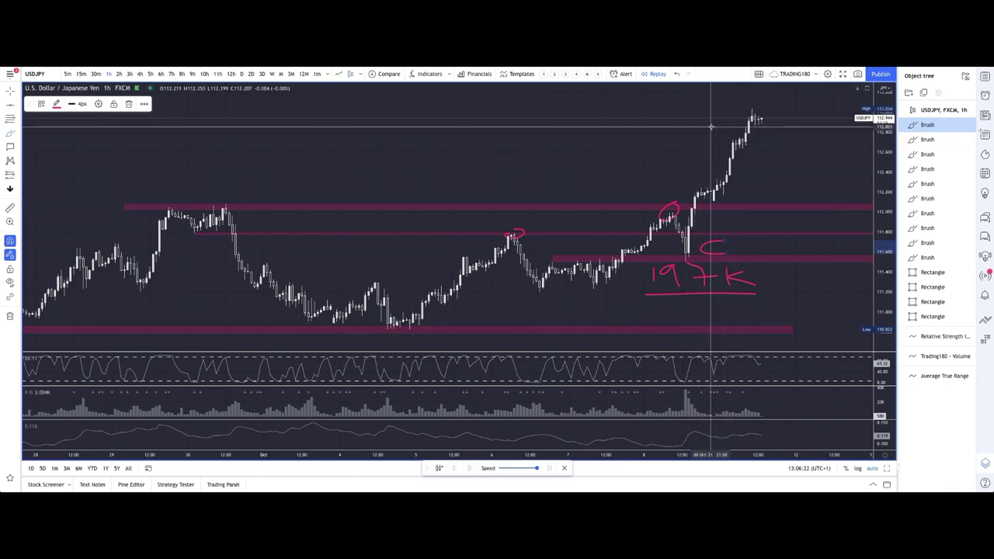
Mark a pink P at the latest high, write an R beside the zones, and pick Rectangle
mouse_move(721, 123)
mouse_down()
mouse_move(732, 108)
mouse_move(715, 117)
mouse_up()
scroll(732, 233, right, 3)
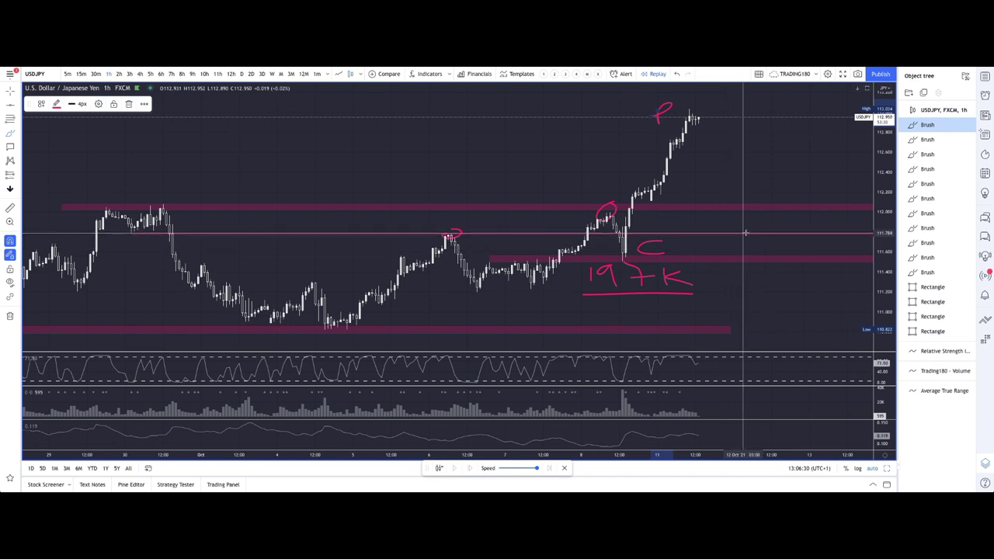
mouse_move(747, 225)
mouse_down()
mouse_move(751, 260)
mouse_move(752, 245)
mouse_move(769, 255)
mouse_up()
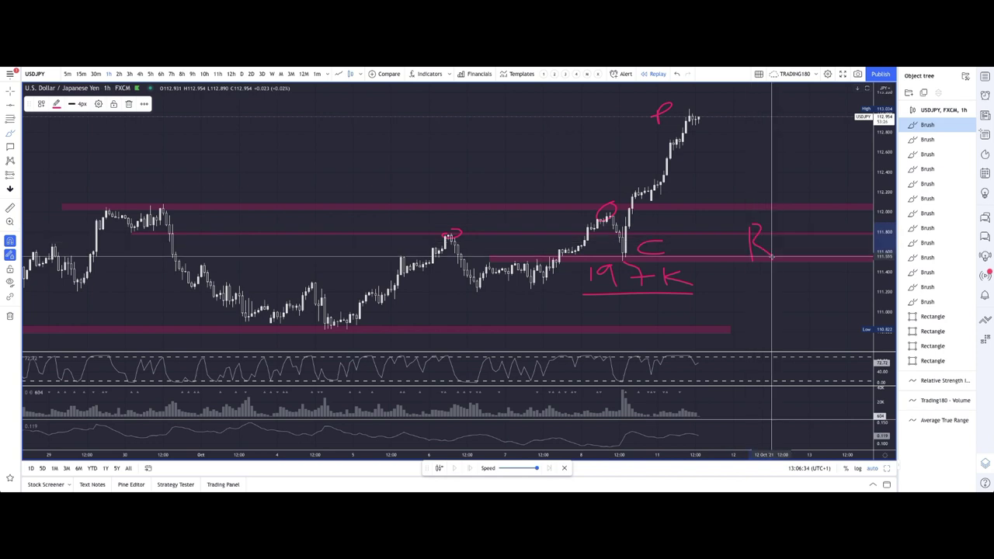
click(18, 135)
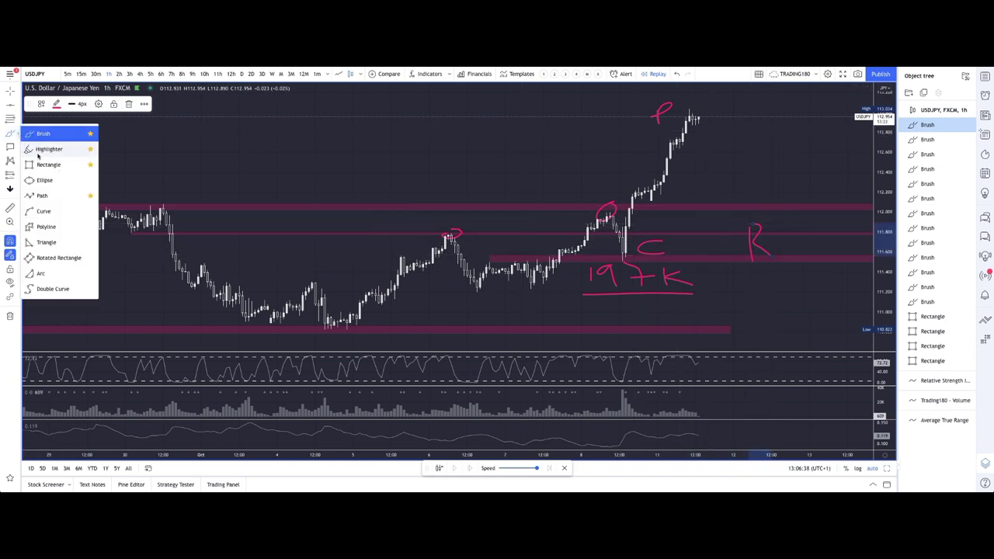
click(43, 164)
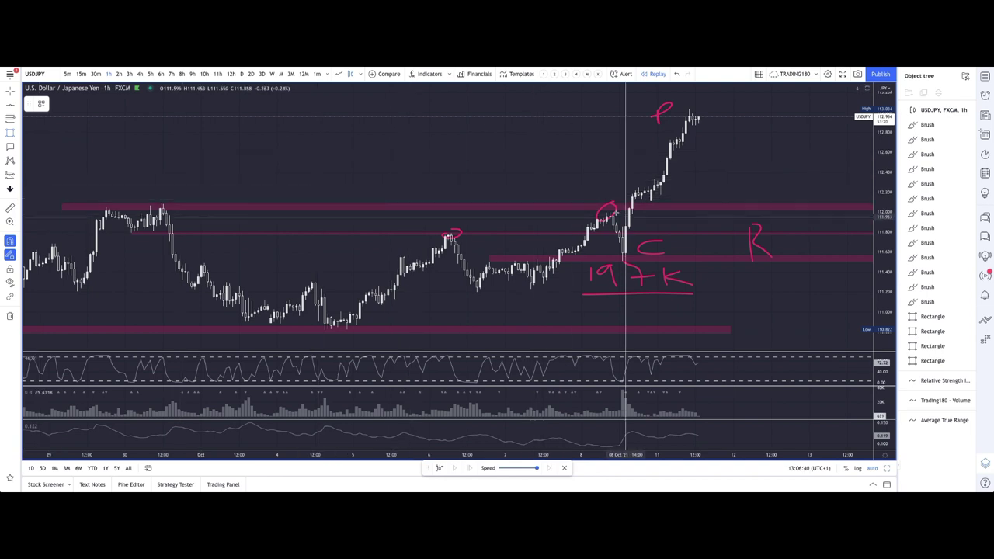
Draw a box over the C and R marks styled with the '4. DEMAND' template
click(611, 210)
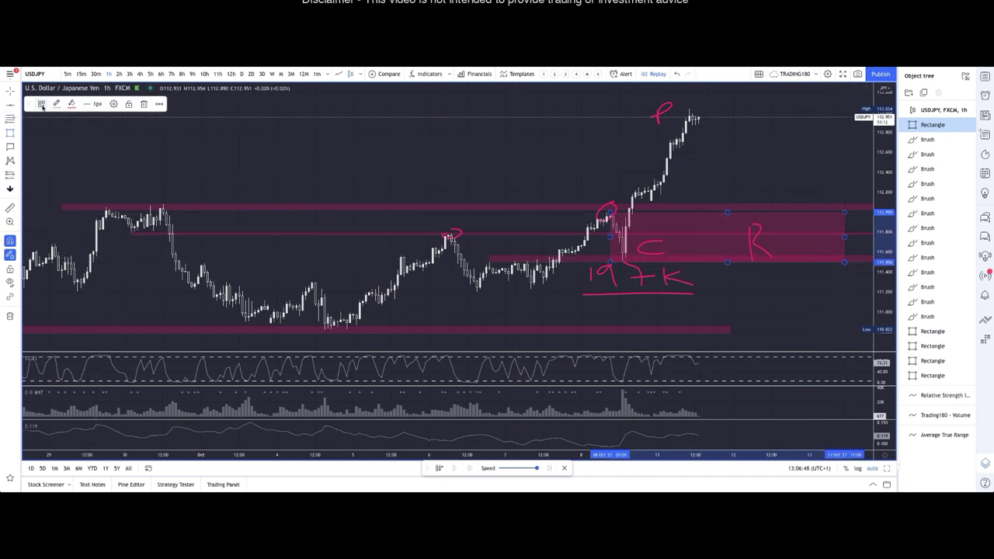
click(42, 104)
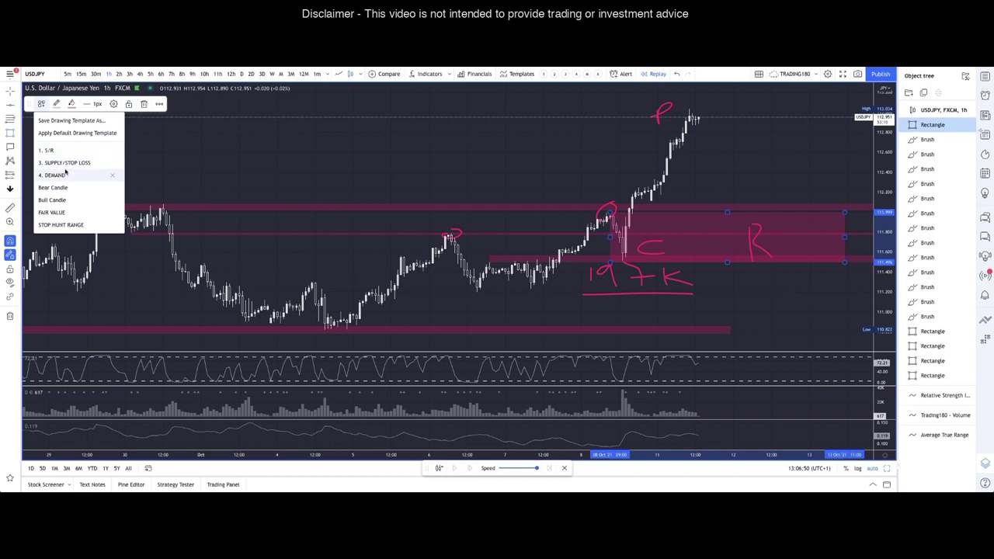
click(65, 175)
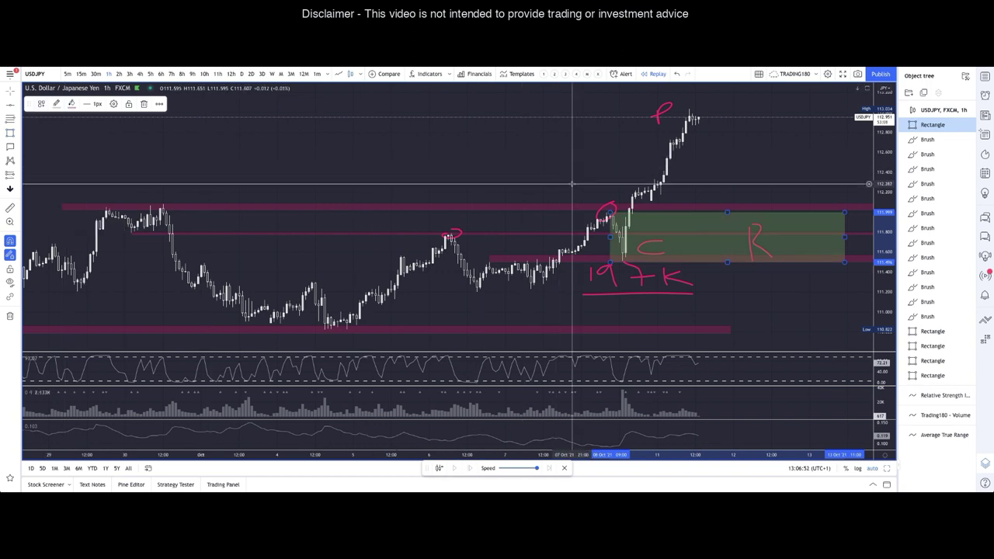
click(15, 134)
click(47, 134)
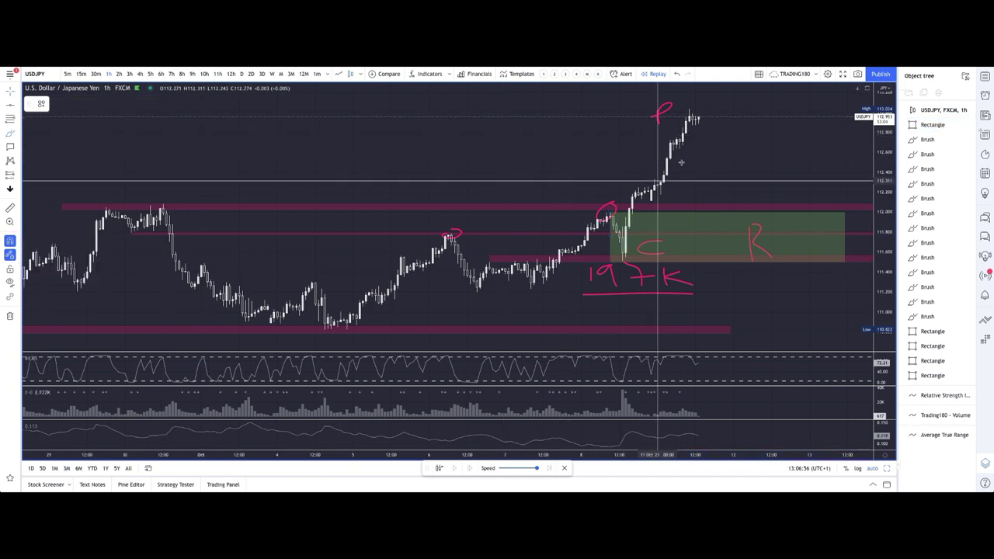
Sketch the drop from the peak into the zone and circle the two left highs and the R
mouse_move(698, 122)
mouse_down()
mouse_move(732, 208)
mouse_move(764, 176)
mouse_up()
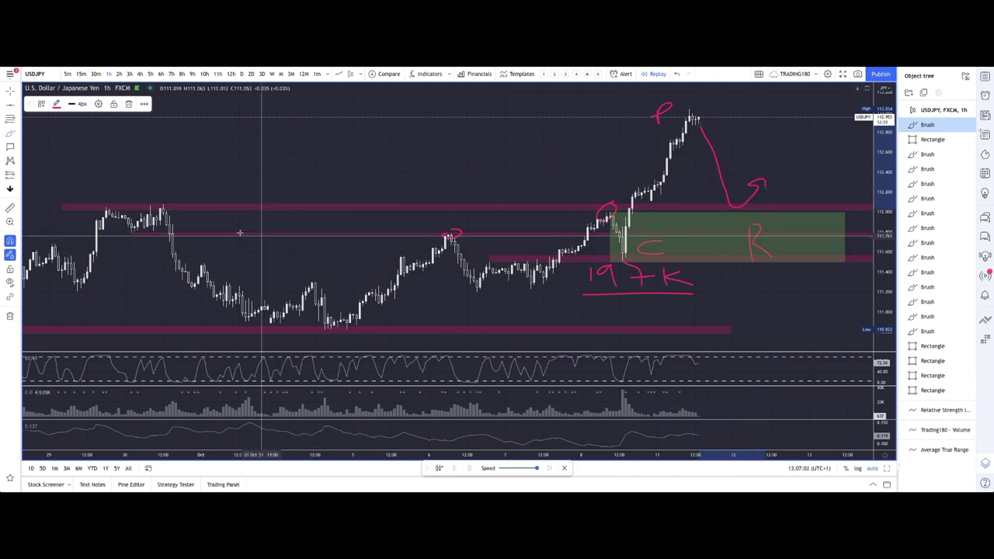
scroll(97, 194, down, 1)
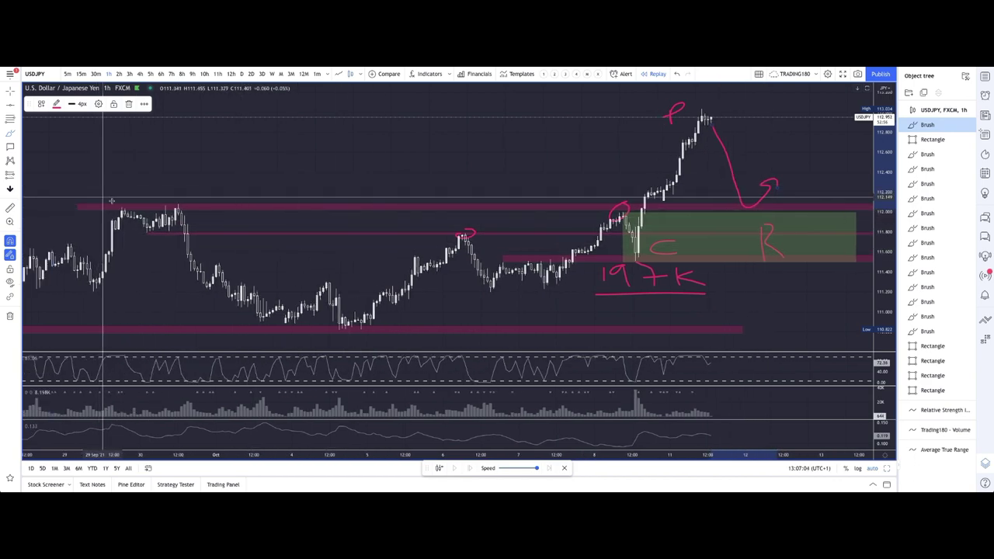
drag(124, 202, 116, 208)
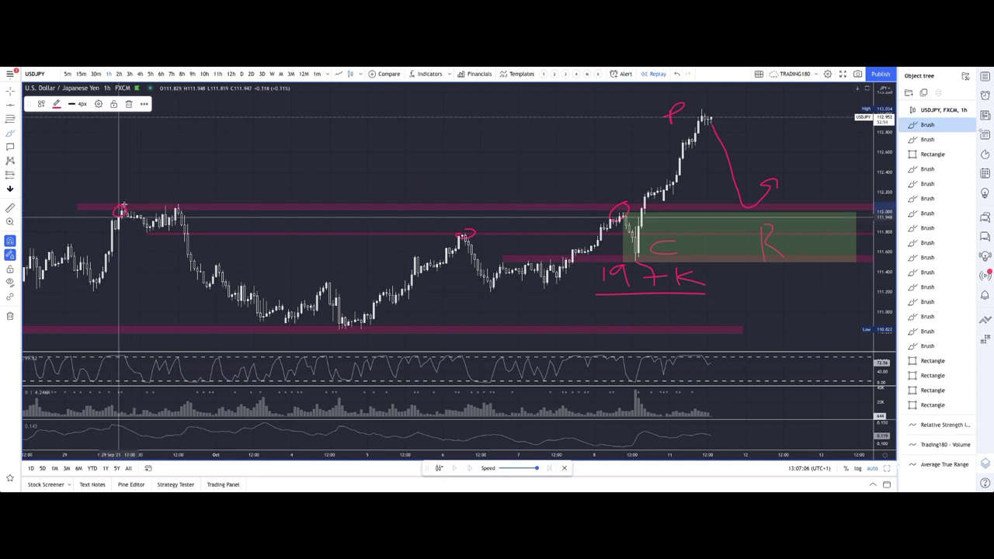
drag(178, 205, 188, 207)
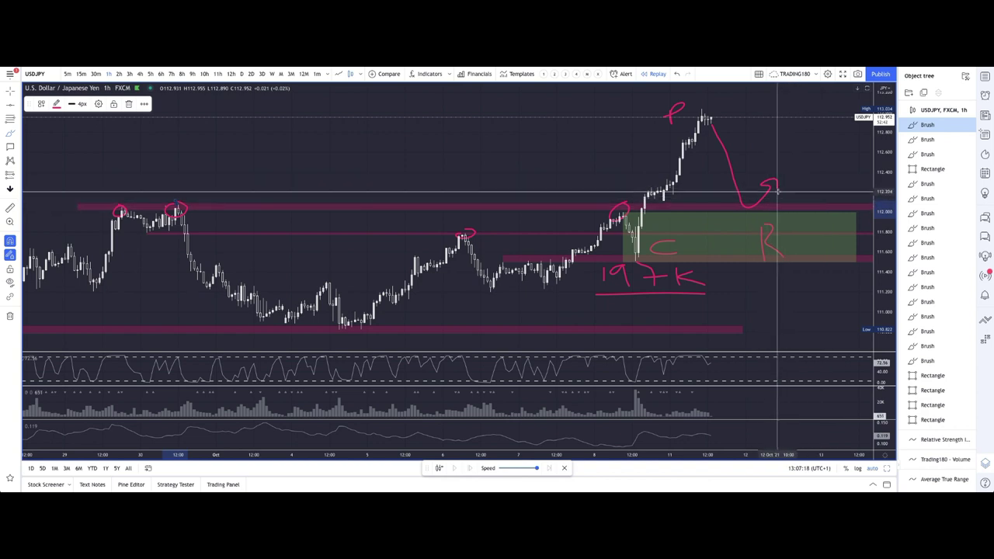
mouse_move(745, 230)
mouse_down()
mouse_move(729, 247)
mouse_move(757, 261)
mouse_move(784, 256)
mouse_move(798, 225)
mouse_up()
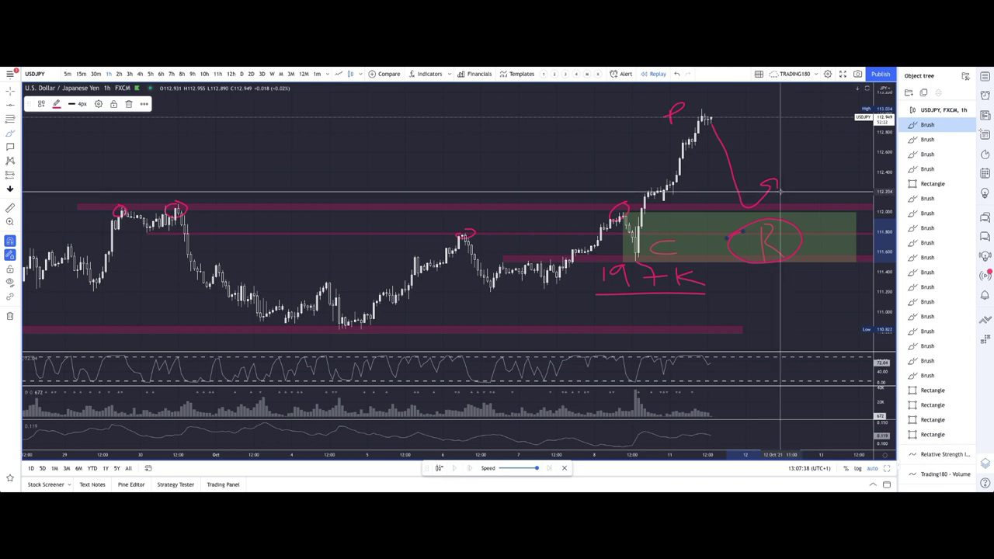
Join the drop to the circled R, sketch two rises out of the box, and mark beside C
drag(776, 189, 780, 191)
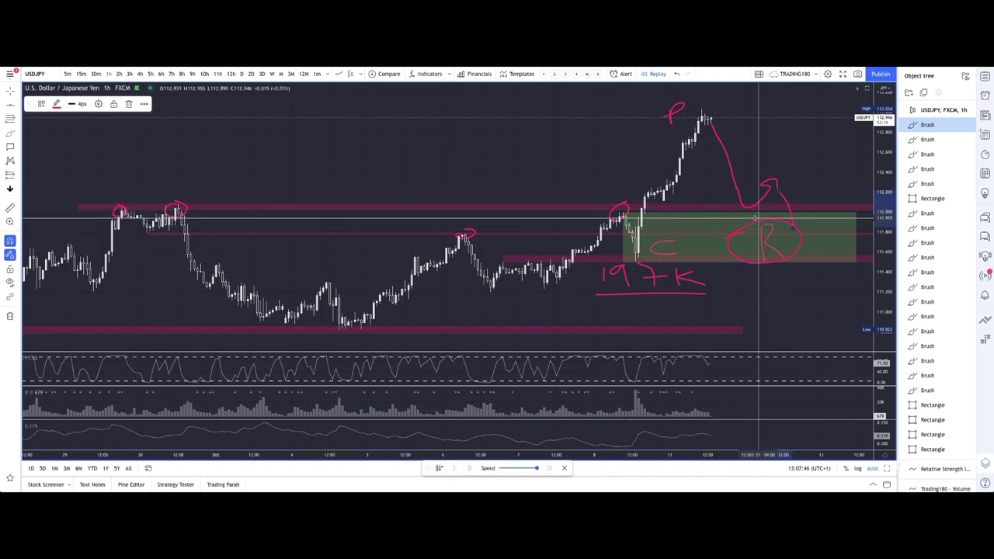
drag(753, 216, 736, 217)
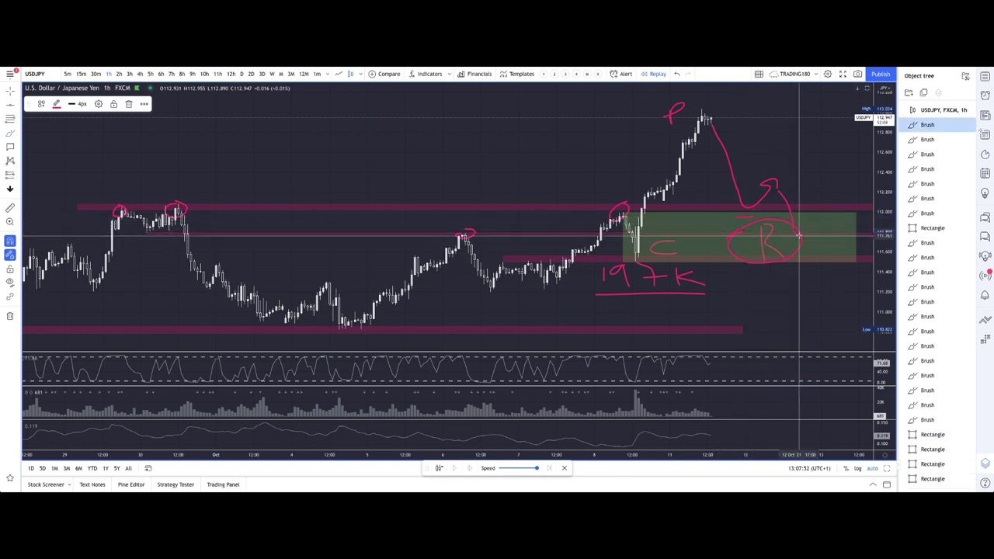
drag(793, 231, 829, 192)
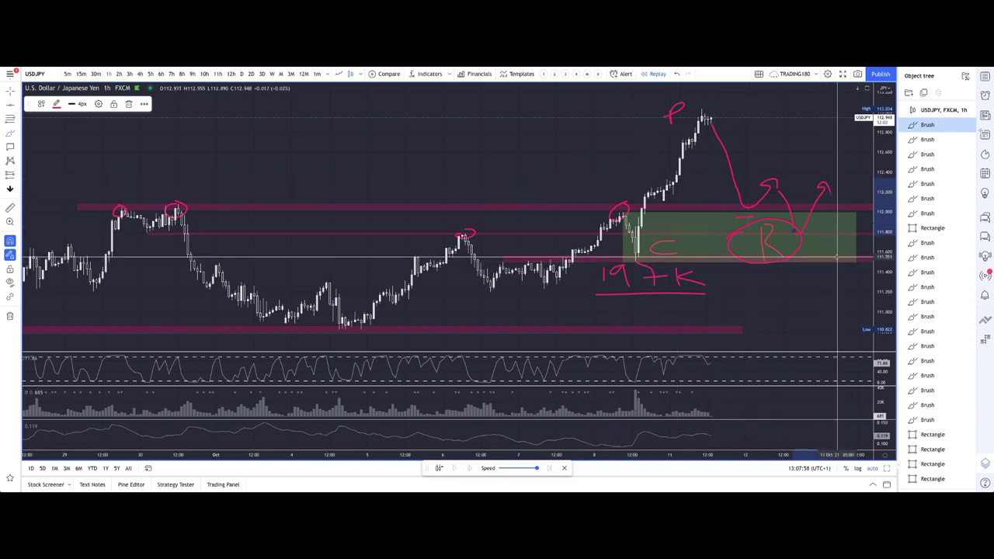
mouse_move(806, 243)
mouse_down()
mouse_move(820, 252)
mouse_move(847, 208)
mouse_up()
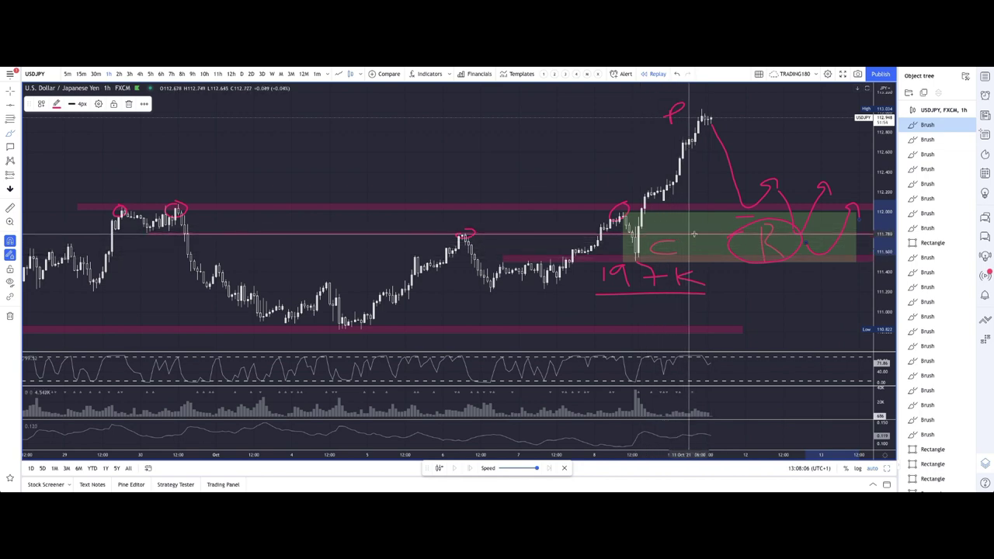
drag(693, 235, 686, 254)
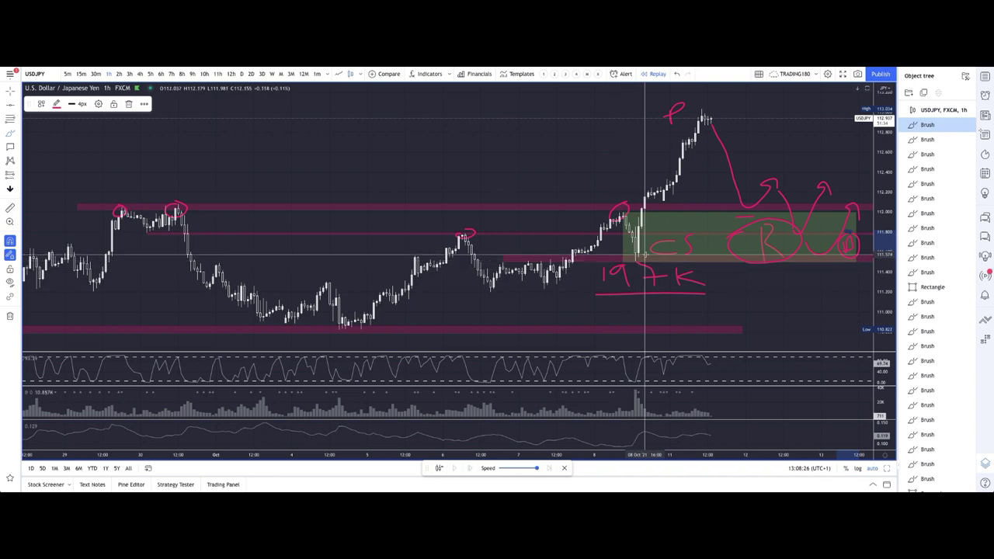
scroll(645, 255, up, 4)
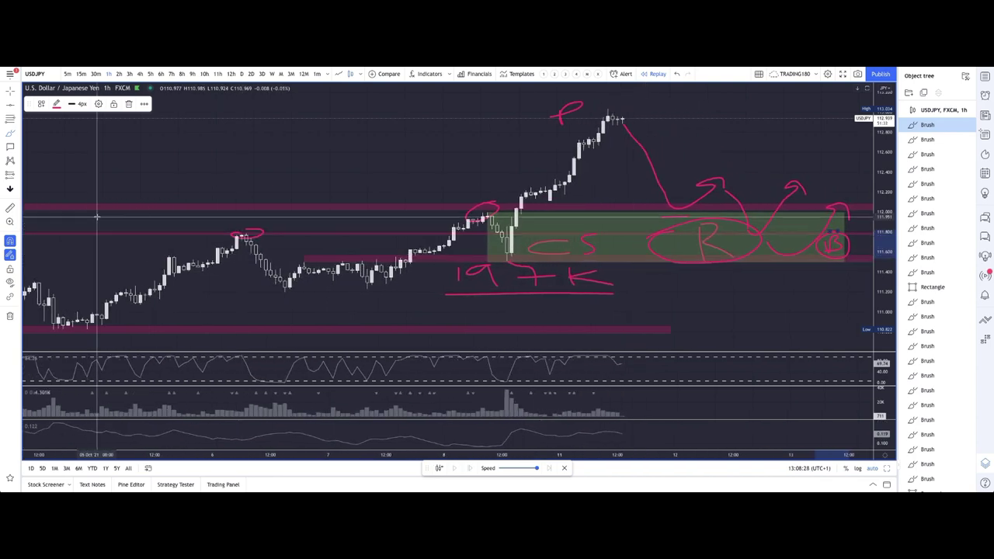
Draw a Fib Retracement from the 8 Oct low to the peak in '3. VR TOOL' style, plus brush loops
click(373, 222)
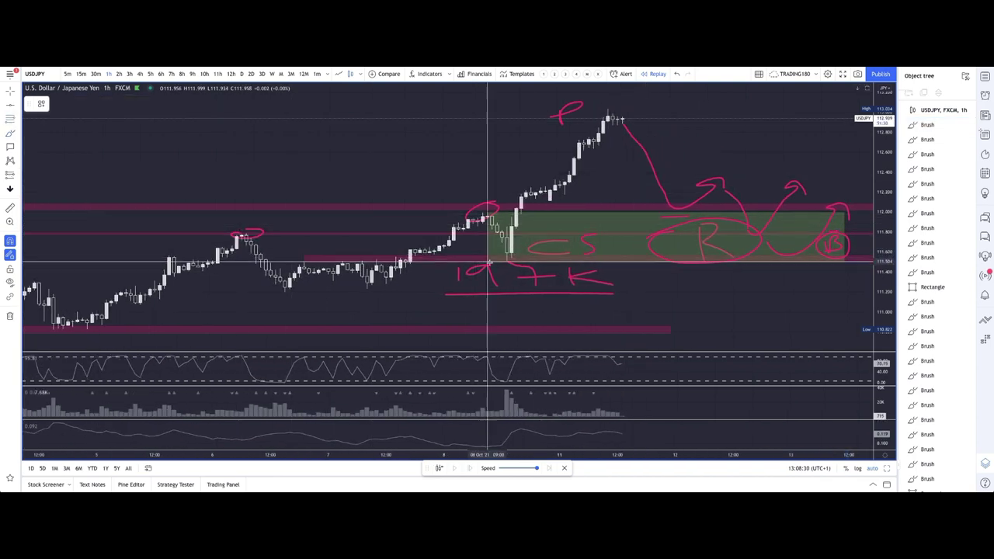
mouse_move(507, 261)
mouse_down()
mouse_move(581, 177)
mouse_move(606, 104)
mouse_up()
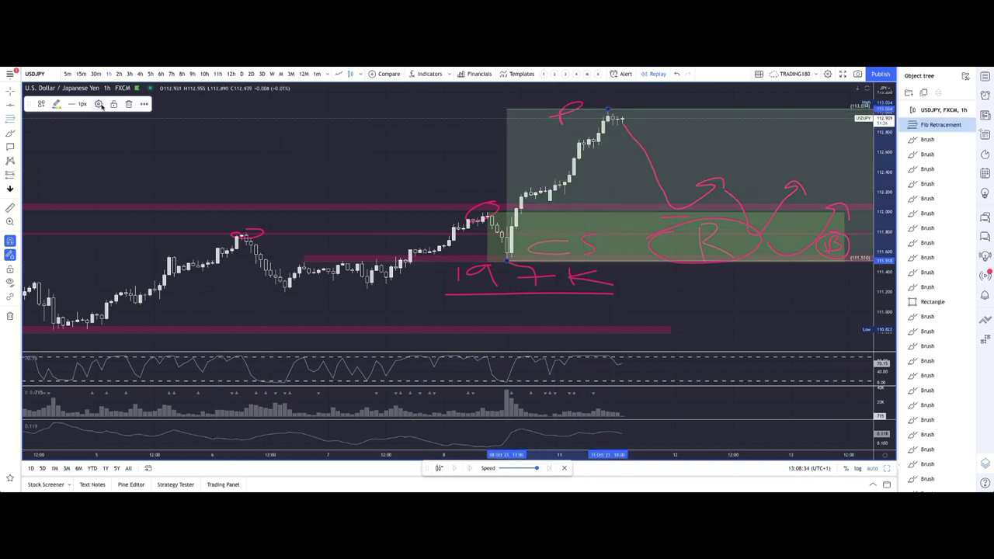
click(41, 106)
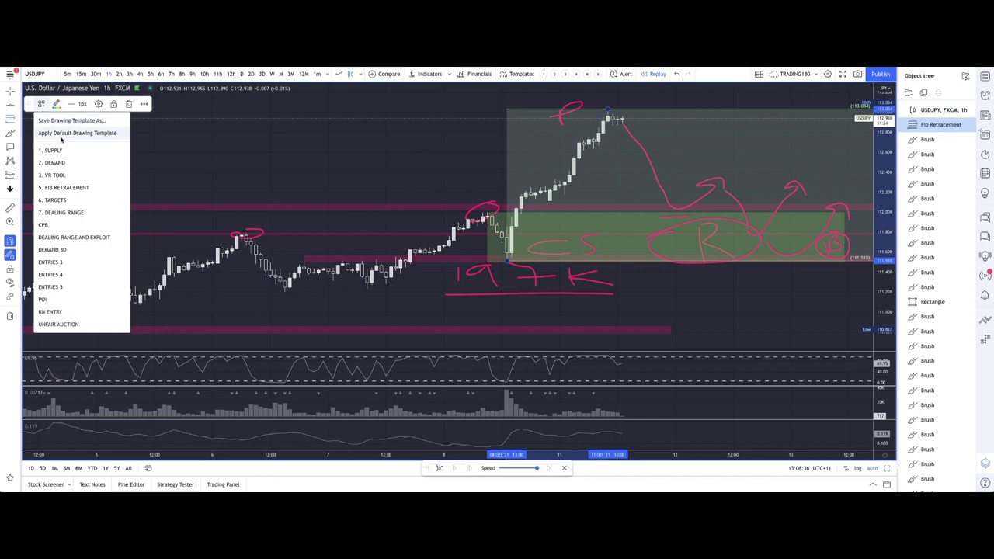
click(67, 176)
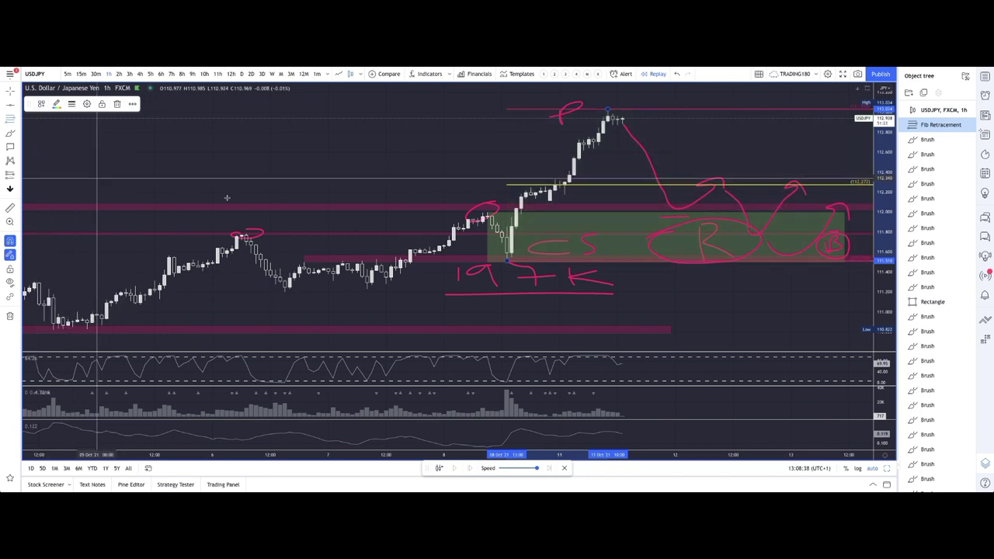
click(55, 140)
mouse_move(491, 243)
mouse_down()
mouse_move(499, 224)
mouse_move(515, 233)
mouse_move(505, 263)
mouse_move(492, 244)
mouse_up()
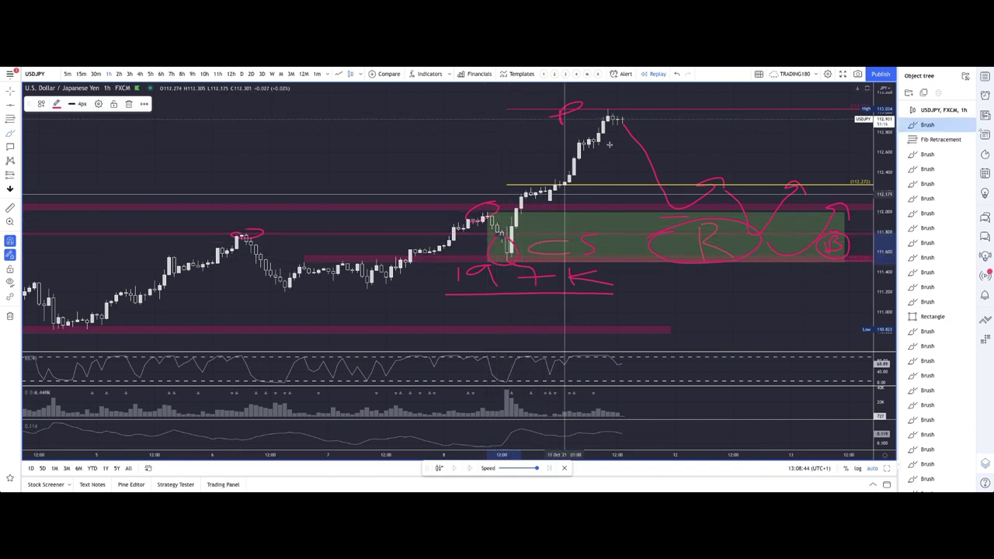
mouse_move(700, 209)
mouse_down()
mouse_move(685, 219)
mouse_move(698, 202)
mouse_move(684, 204)
mouse_up()
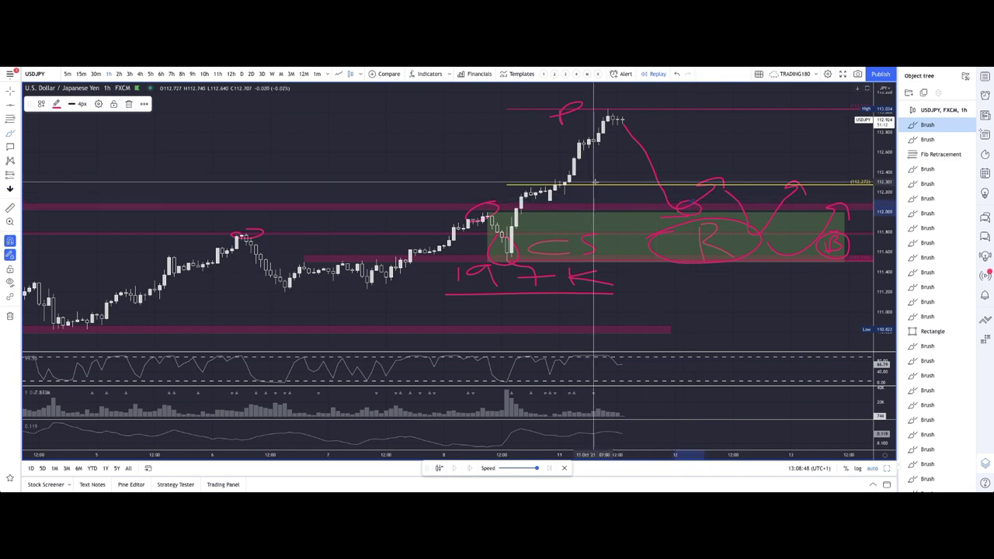
Restyle the fib with the '5. FIB RETRACEMENT' template showing only 0, 0.382, 0.618 and 1
click(621, 187)
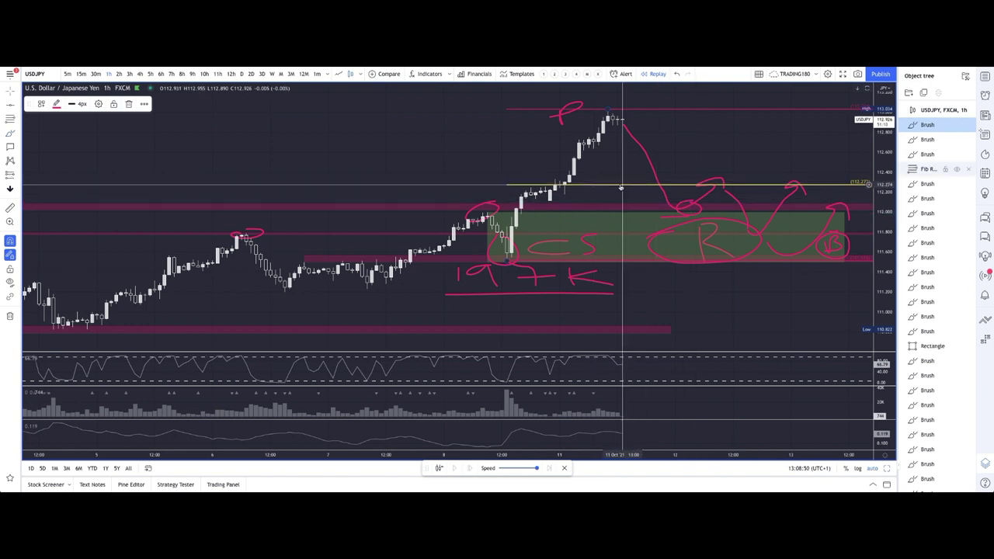
double_click(619, 187)
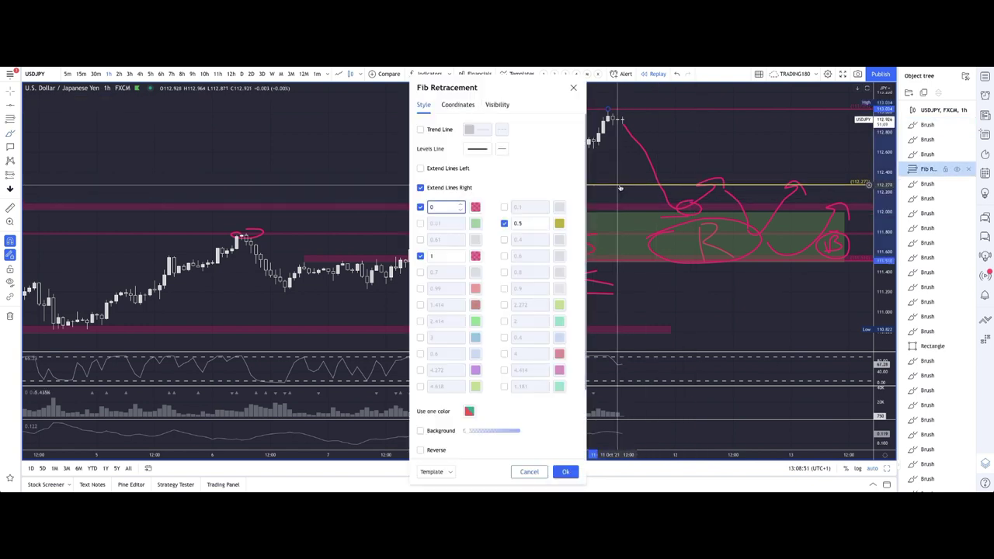
click(434, 471)
click(446, 346)
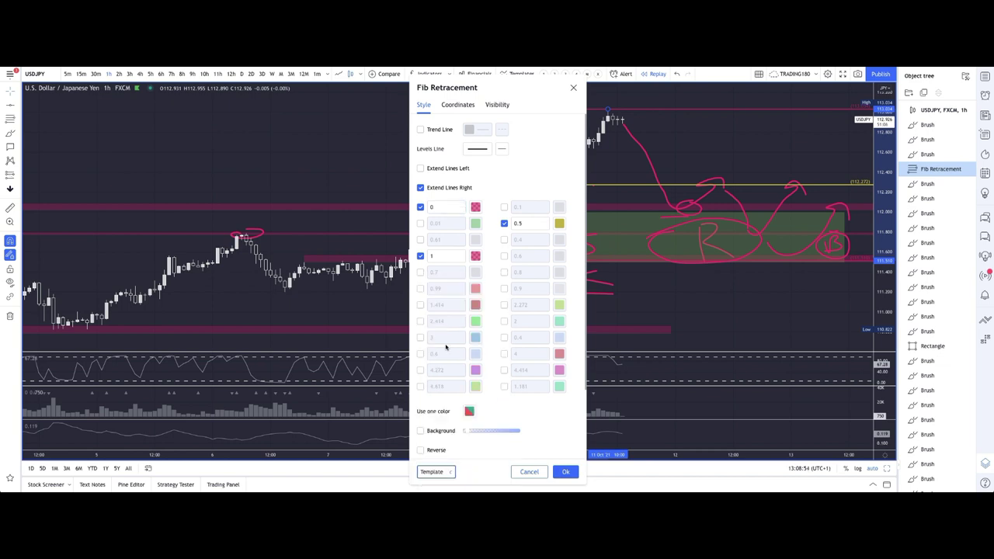
right_click(547, 318)
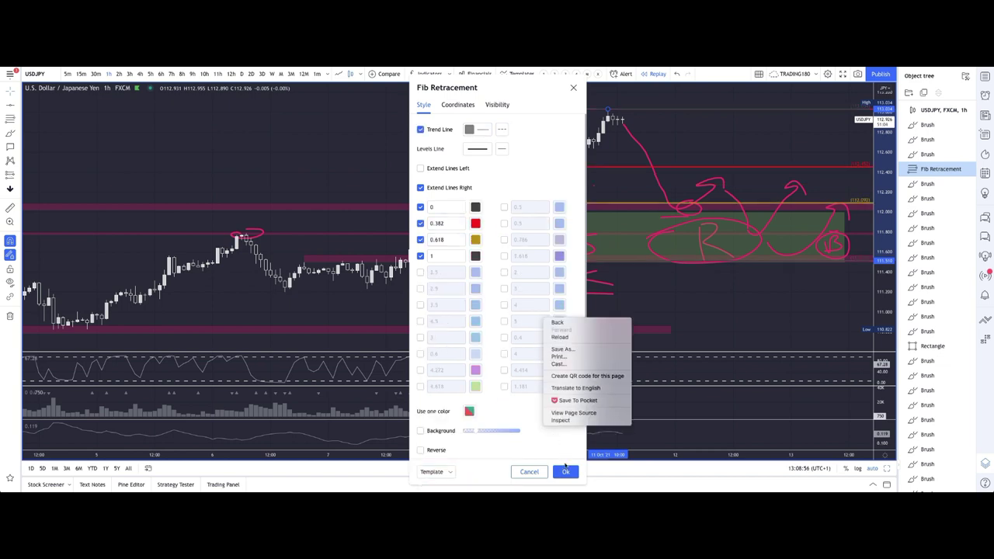
click(565, 467)
click(566, 471)
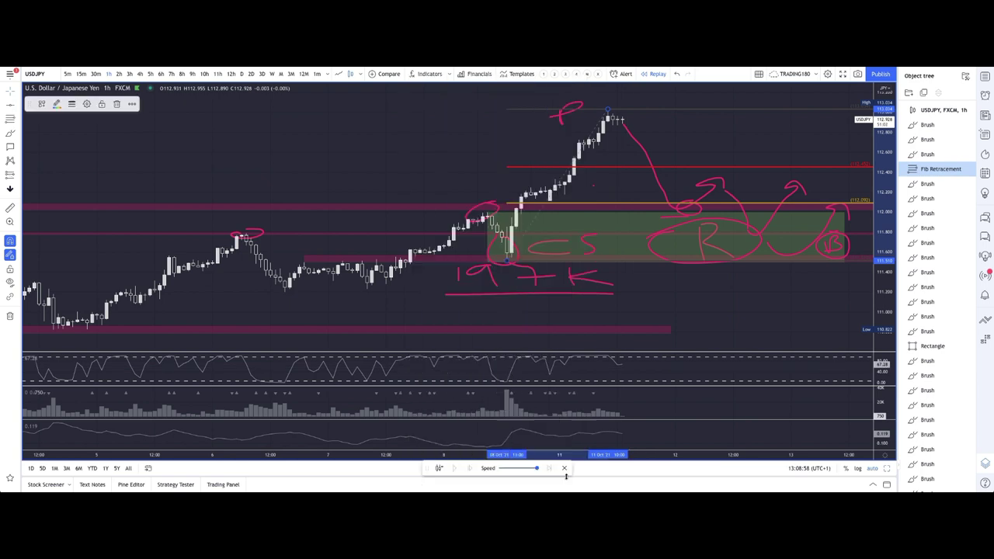
click(492, 198)
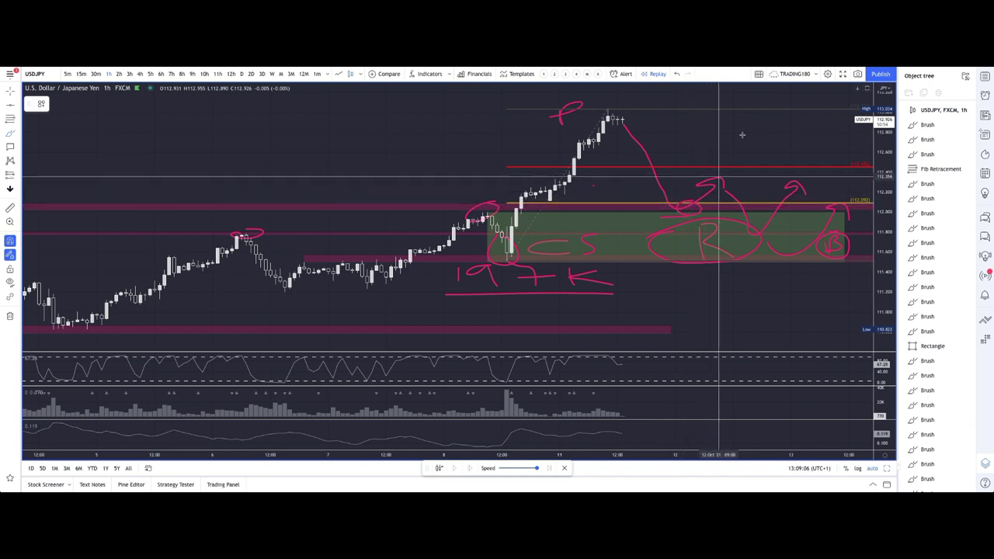
Draw an upward pink arrow above the demand zone and zoom the chart out
drag(722, 181, 765, 96)
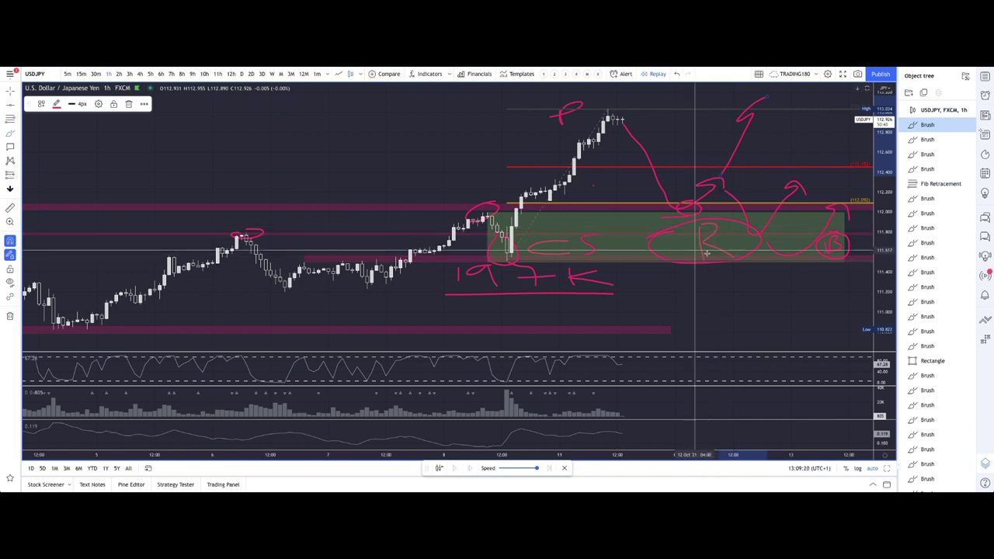
scroll(705, 233, down, 3)
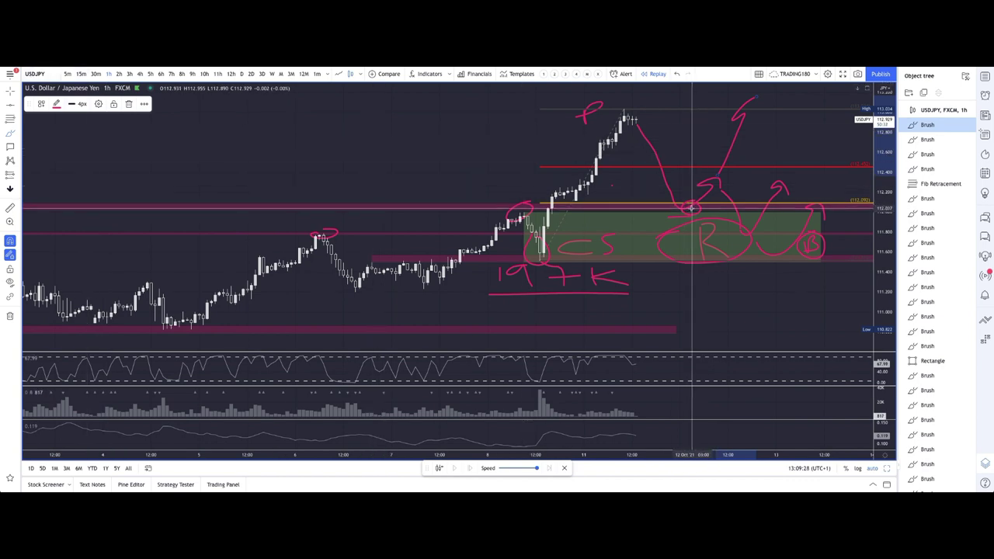
scroll(709, 208, down, 2)
scroll(799, 209, right, 3)
Draw a question mark right of the green box and switch to daily candles
mouse_move(809, 200)
mouse_down()
mouse_move(776, 206)
mouse_move(808, 207)
mouse_up()
click(795, 247)
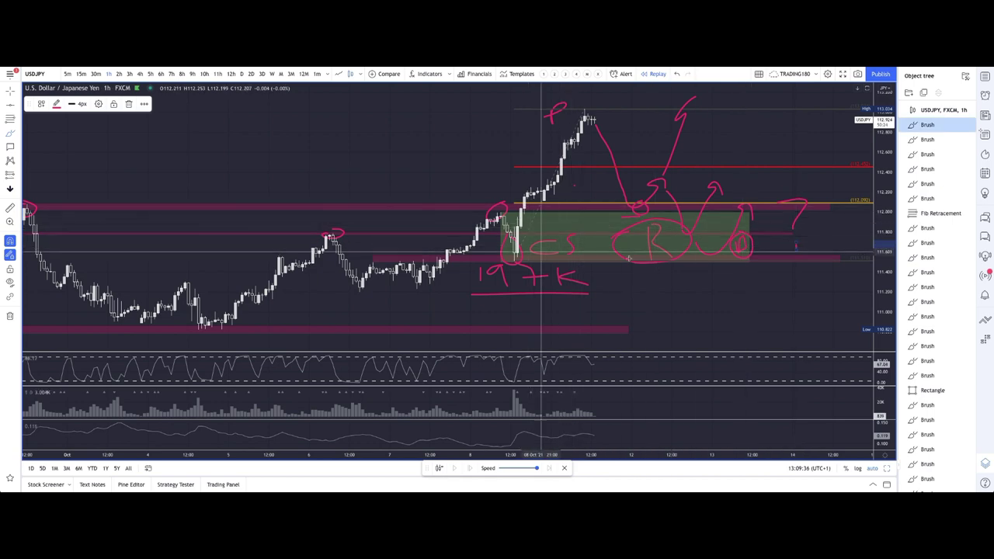
click(241, 74)
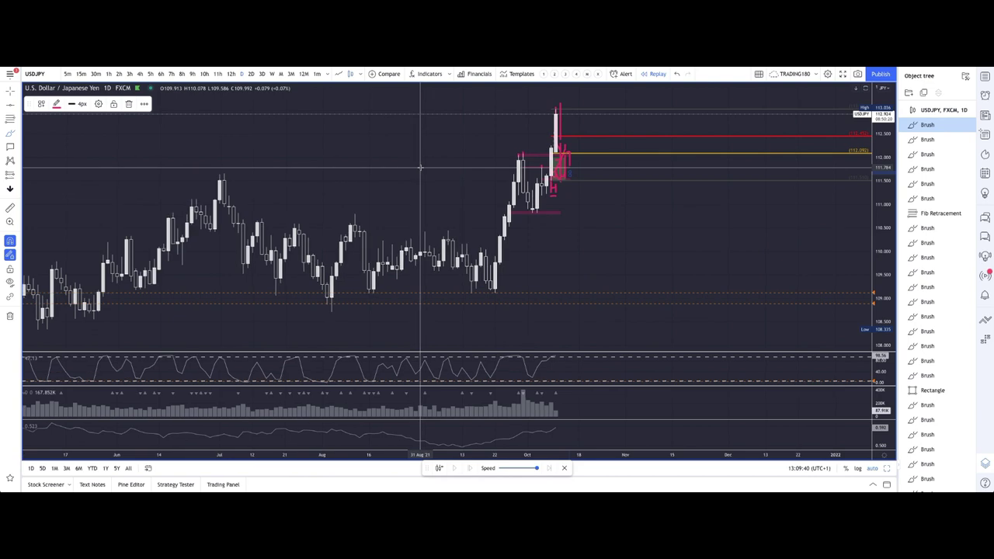
Re-anchor the Fib's lower point to the daily swing low (0.618 near 111.667), then return to 1h candles
scroll(420, 167, up, 3)
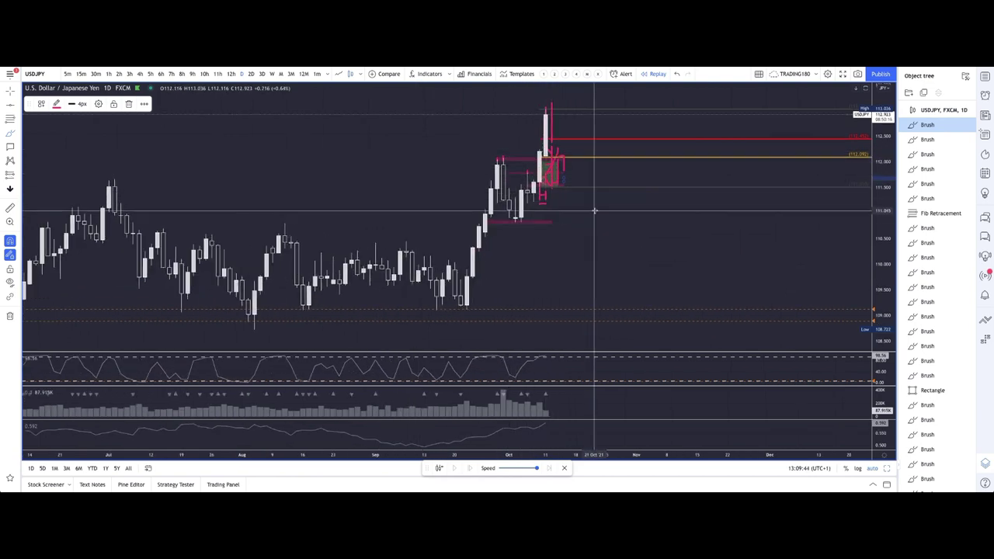
drag(574, 189, 515, 227)
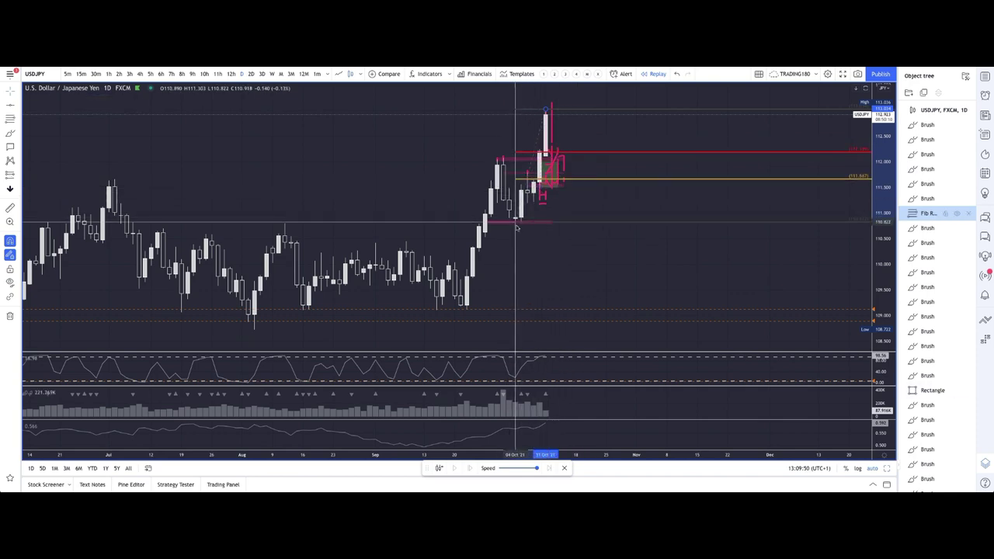
drag(515, 226, 515, 227)
scroll(559, 202, up, 2)
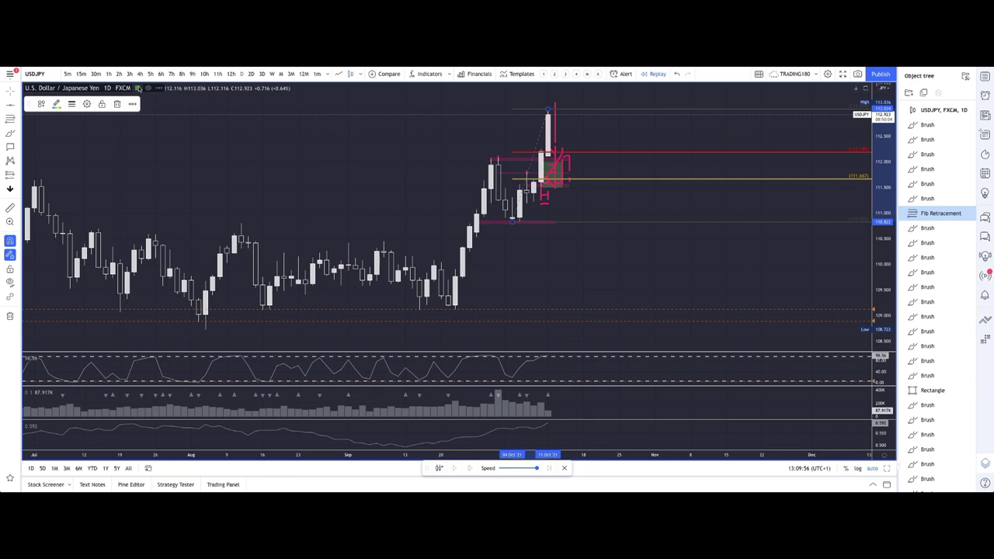
click(108, 73)
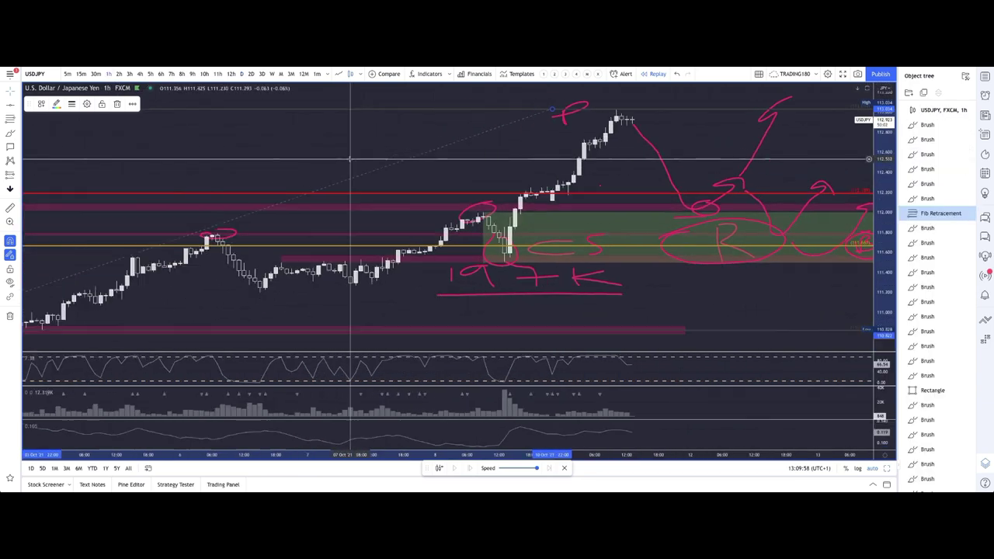
scroll(575, 243, down, 5)
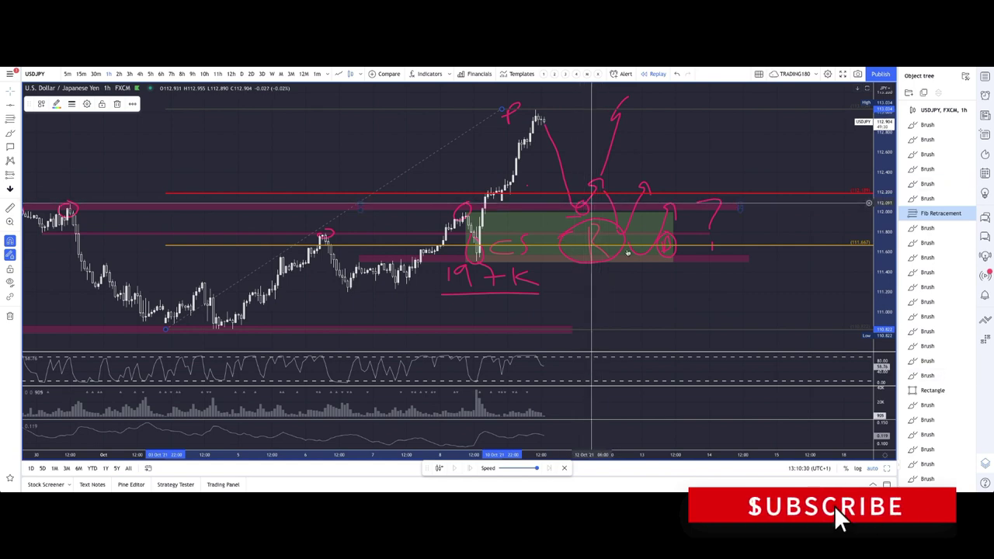
scroll(592, 295, down, 4)
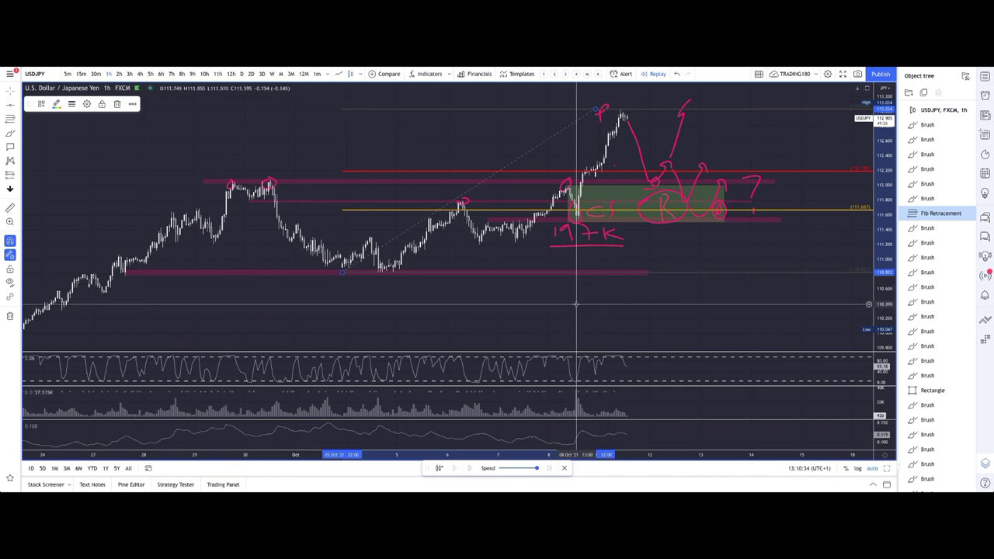
scroll(590, 291, up, 4)
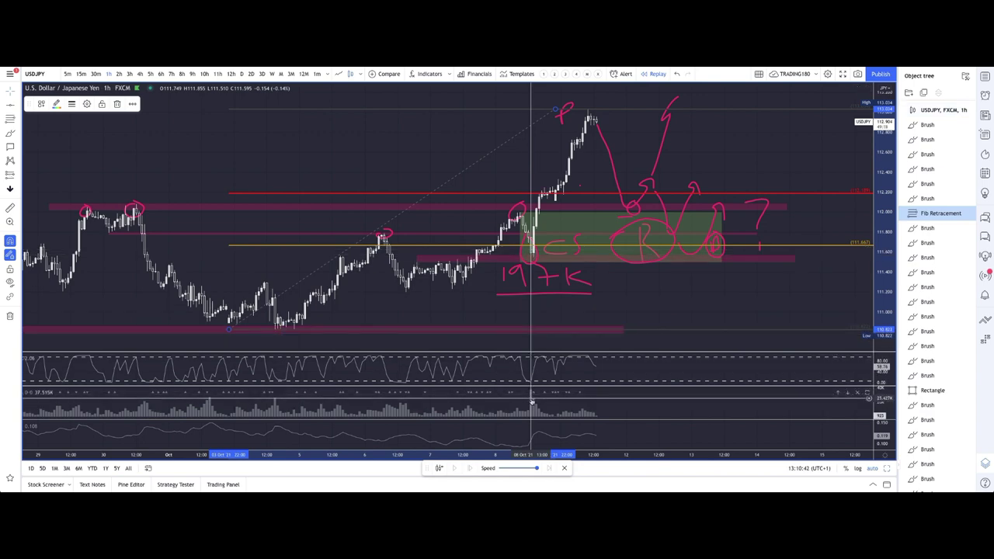
scroll(532, 398, down, 3)
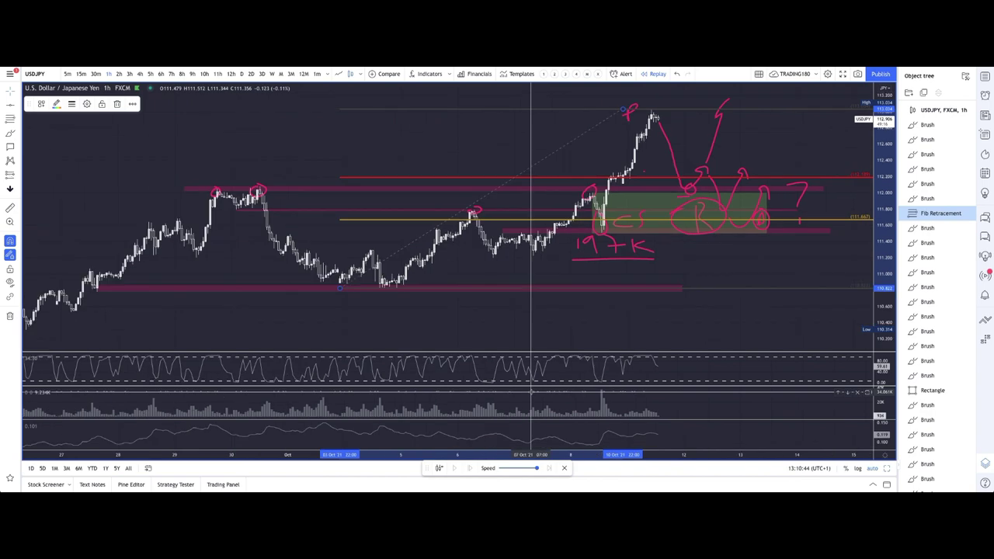
scroll(532, 392, down, 2)
scroll(538, 392, down, 1)
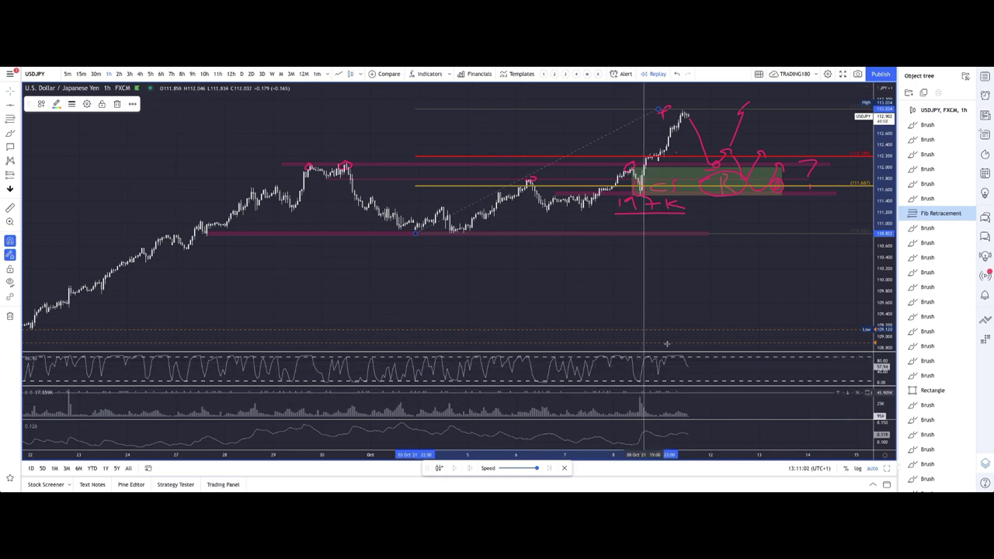
scroll(692, 299, up, 3)
scroll(690, 286, up, 2)
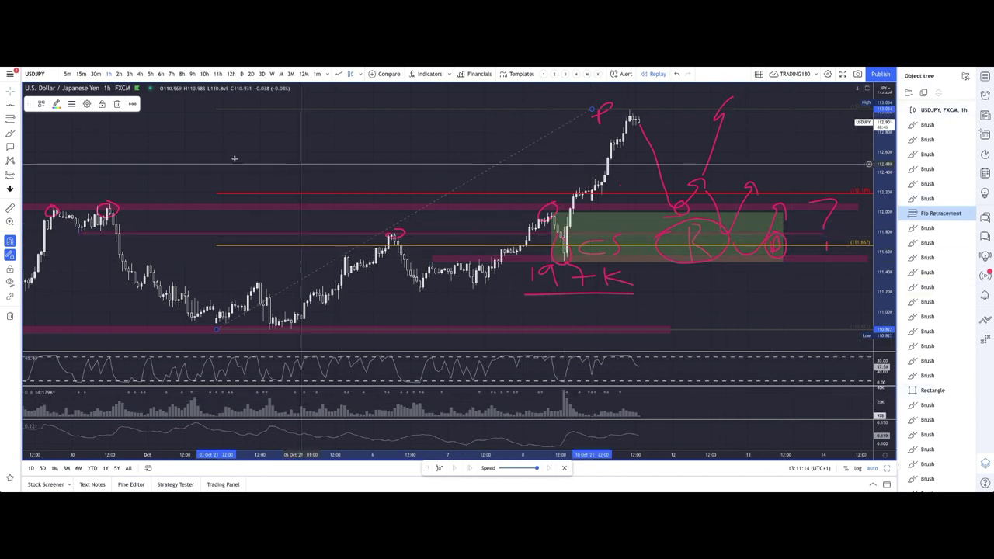
click(189, 160)
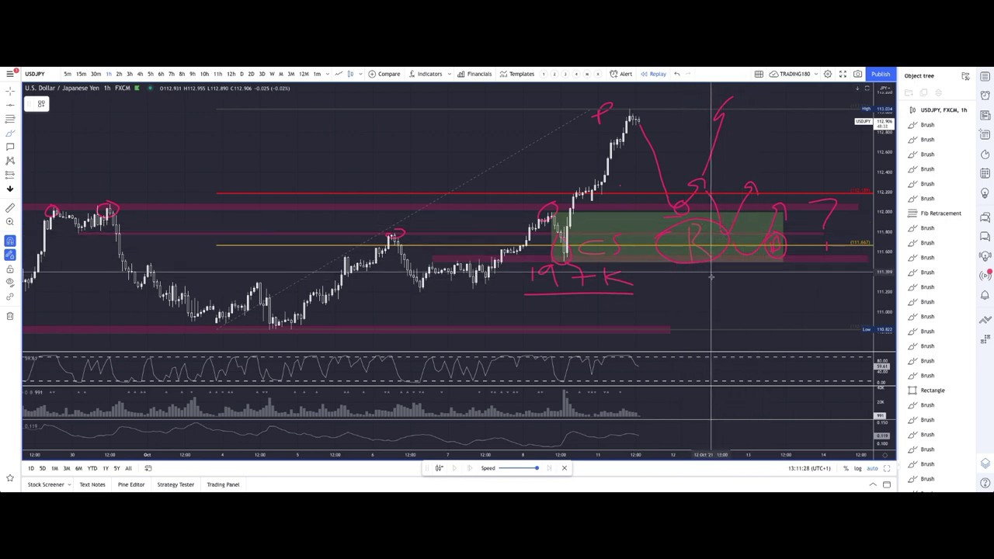
Delete the remaining Brush entries in the Object tree, including the strokes near the R circle
scroll(710, 277, down, 1)
scroll(711, 277, down, 1)
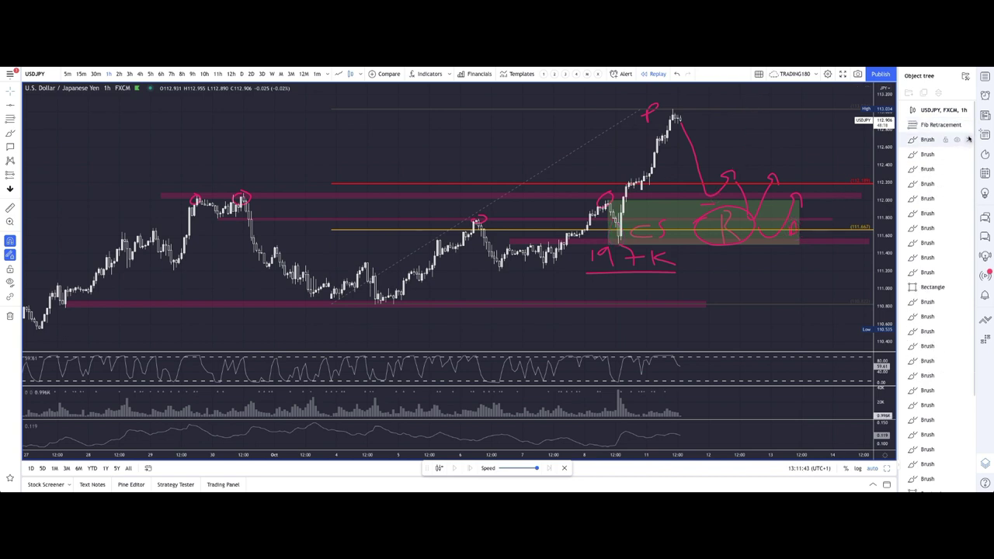
click(968, 139)
click(968, 139)
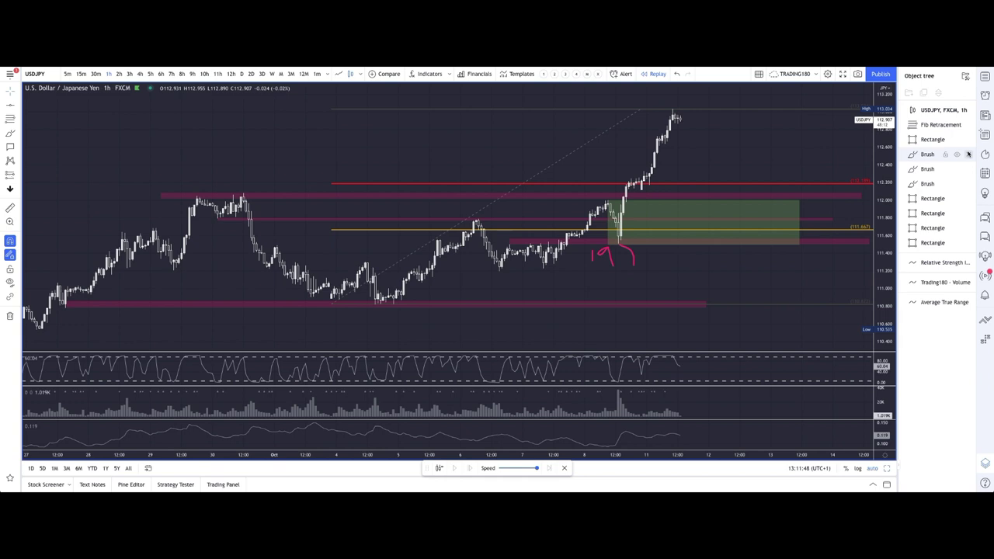
click(968, 154)
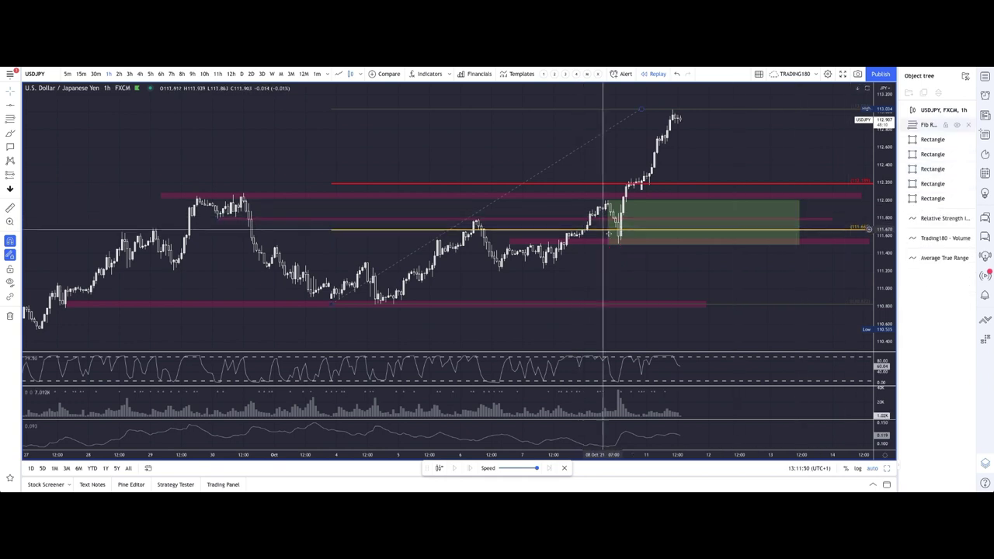